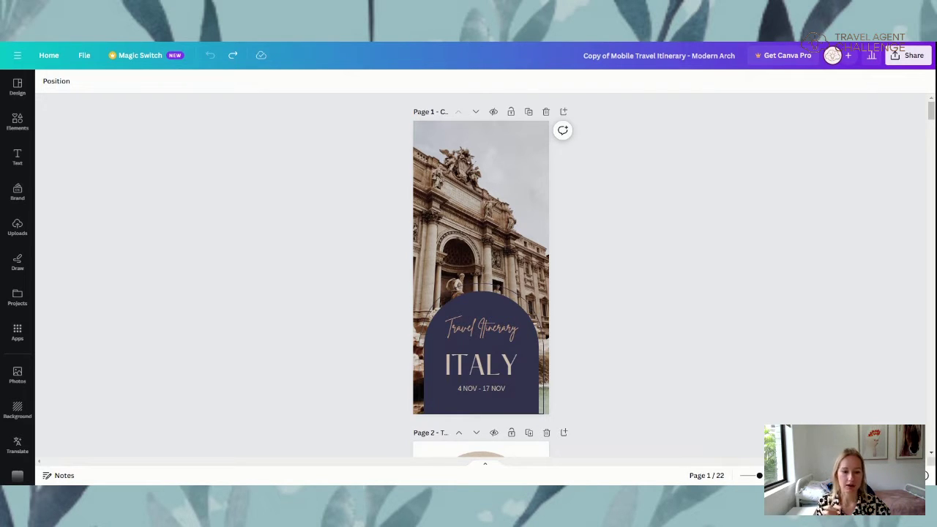
Show all pages in grid view and pick the 15 - Day 5 page
{"action": "key", "text": "ctrl+alt+g"}
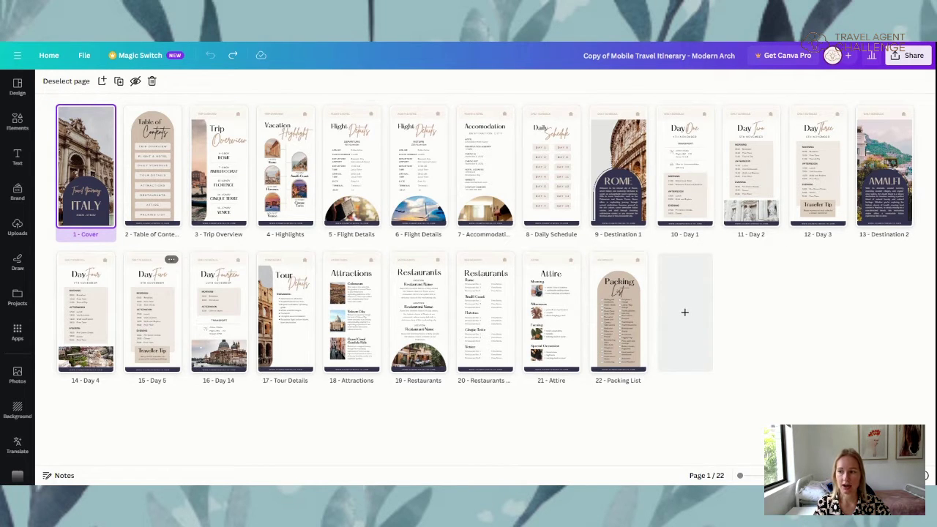
{"action": "left_click", "coordinate": [152, 311]}
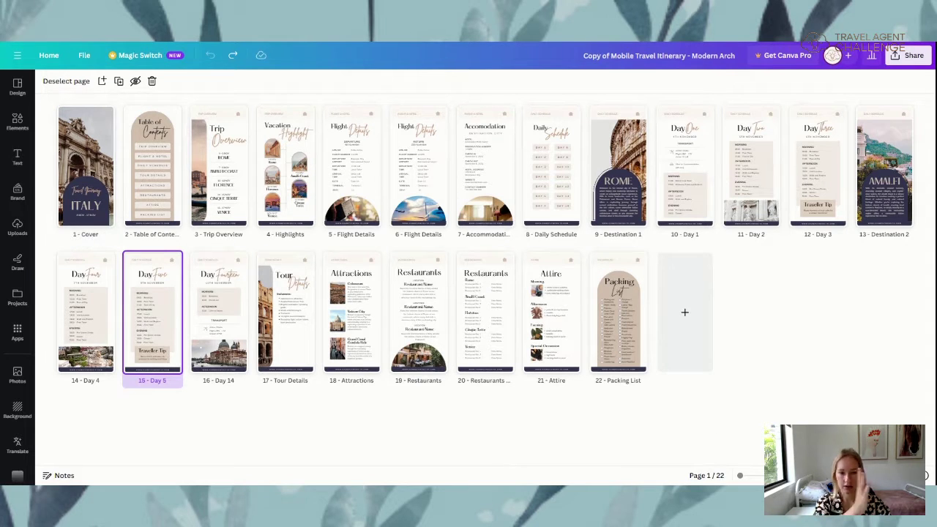
Open the Day 5 page in the editor and duplicate it
{"action": "key", "text": "Return"}
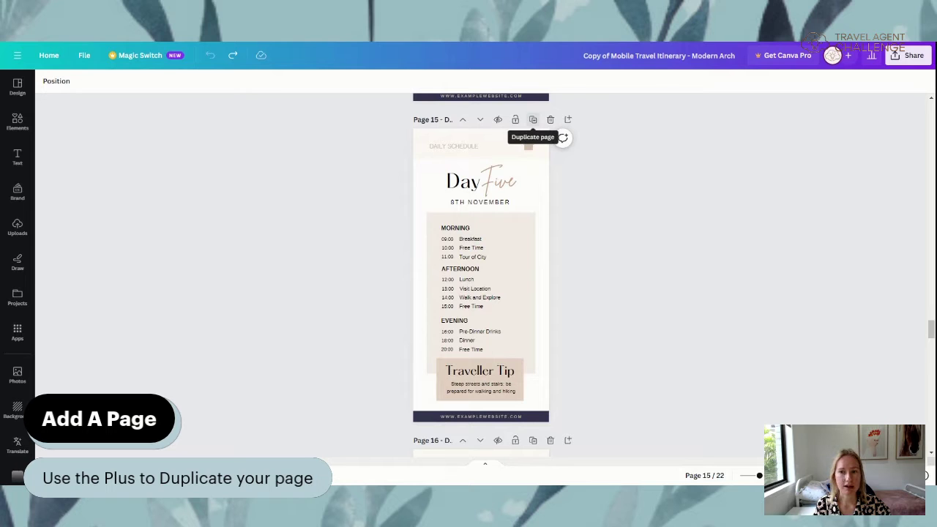
{"action": "left_click", "coordinate": [533, 119]}
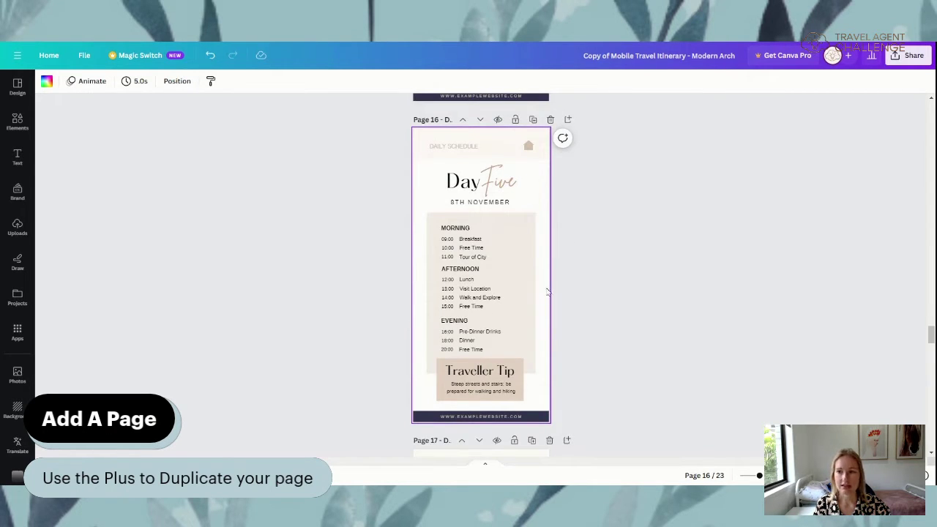
{"action": "scroll", "coordinate": [540, 293], "scroll_direction": "up", "scroll_amount": 5}
{"action": "scroll", "coordinate": [548, 291], "scroll_direction": "down", "scroll_amount": 2}
{"action": "scroll", "coordinate": [547, 291], "scroll_direction": "down", "scroll_amount": 2}
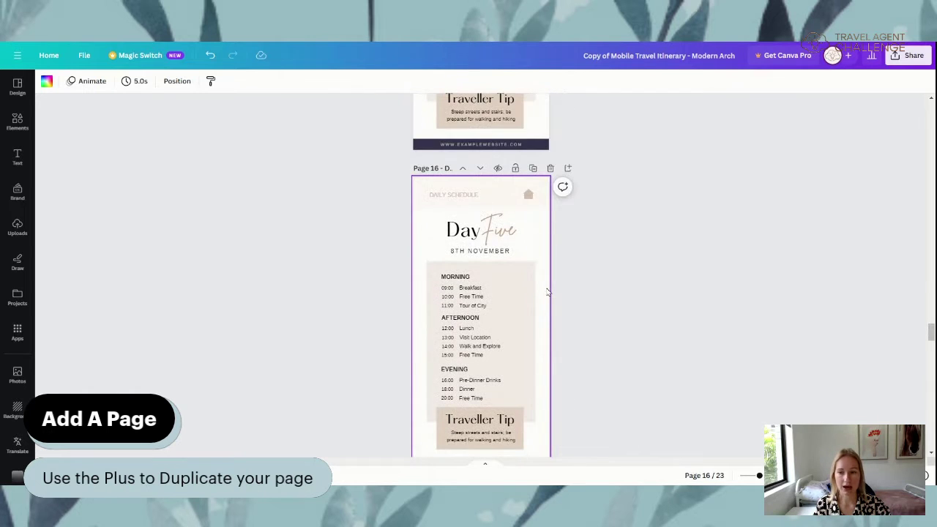
{"action": "scroll", "coordinate": [548, 293], "scroll_direction": "down", "scroll_amount": 1}
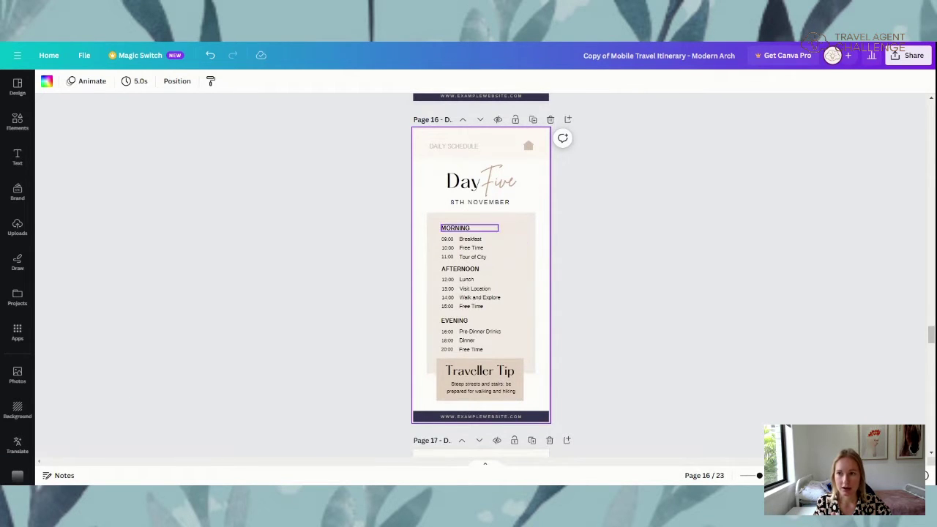
{"action": "scroll", "coordinate": [518, 355], "scroll_direction": "up", "scroll_amount": 4}
{"action": "scroll", "coordinate": [517, 355], "scroll_direction": "down", "scroll_amount": 3}
Change 'Five' to 'Six' in the duplicated page's title
{"action": "left_click", "coordinate": [504, 234]}
{"action": "double_click", "coordinate": [504, 234]}
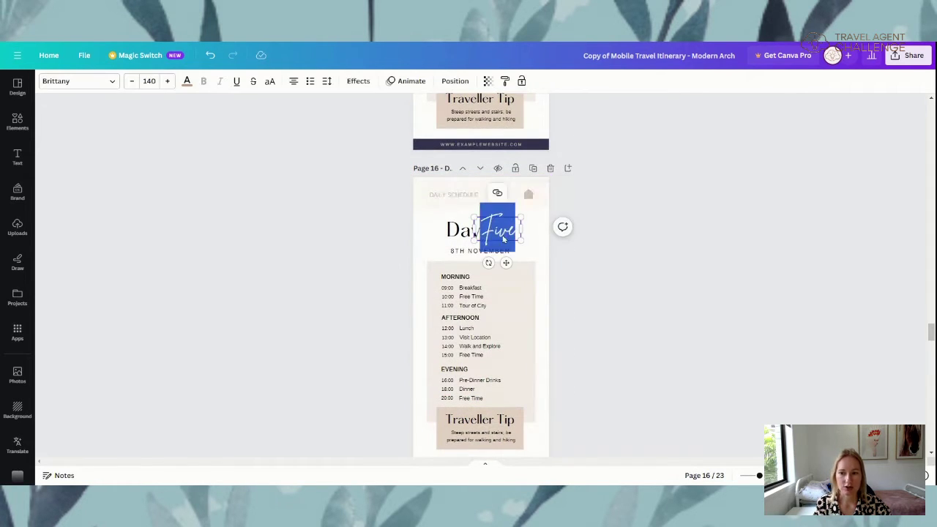
{"action": "type", "text": "Si"}
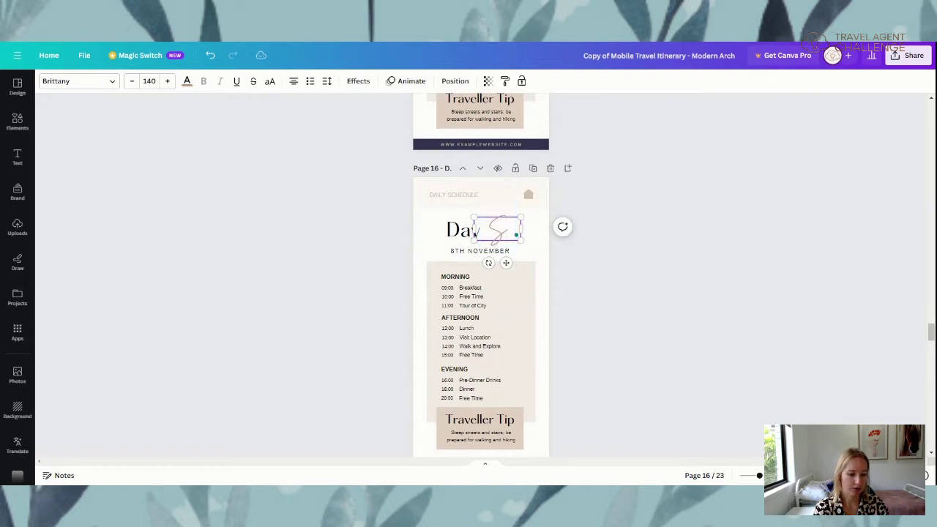
{"action": "type", "text": "x"}
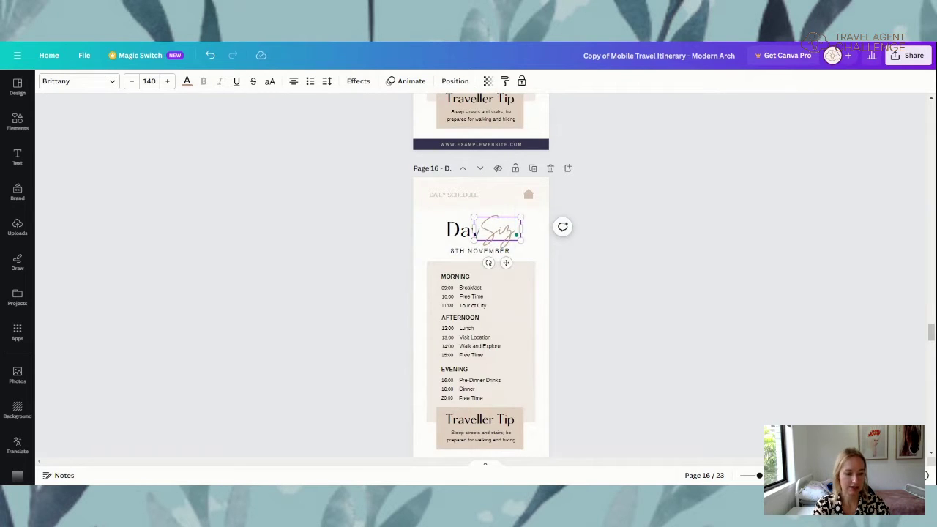
{"action": "left_click", "coordinate": [634, 341]}
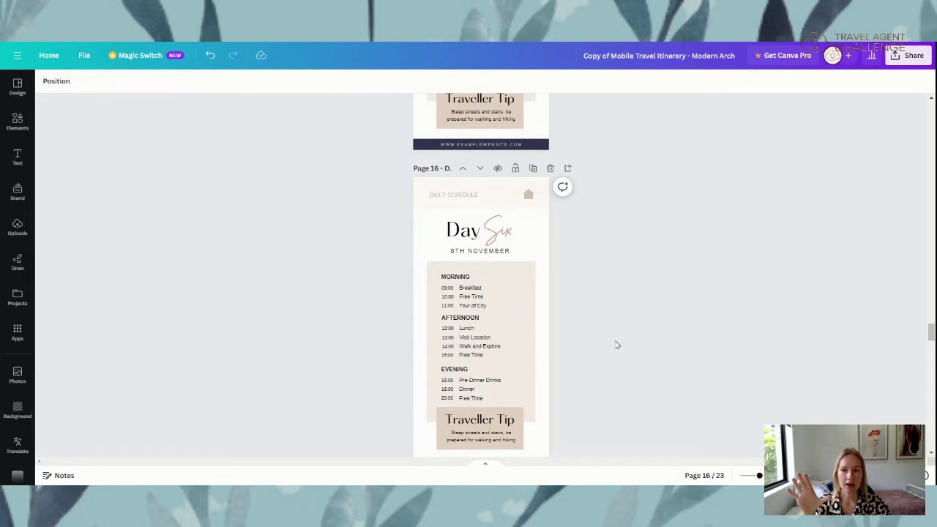
{"action": "scroll", "coordinate": [614, 346], "scroll_direction": "down", "scroll_amount": 1}
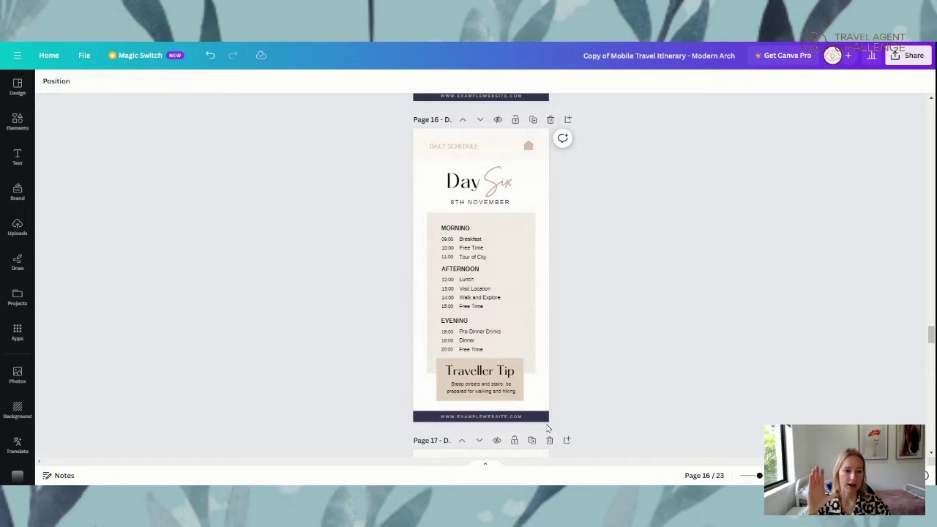
Change the page 17 heading from 'Fourteen' to 'Seven' and return to the all-pages overview
{"action": "scroll", "coordinate": [548, 427], "scroll_direction": "up", "scroll_amount": 4}
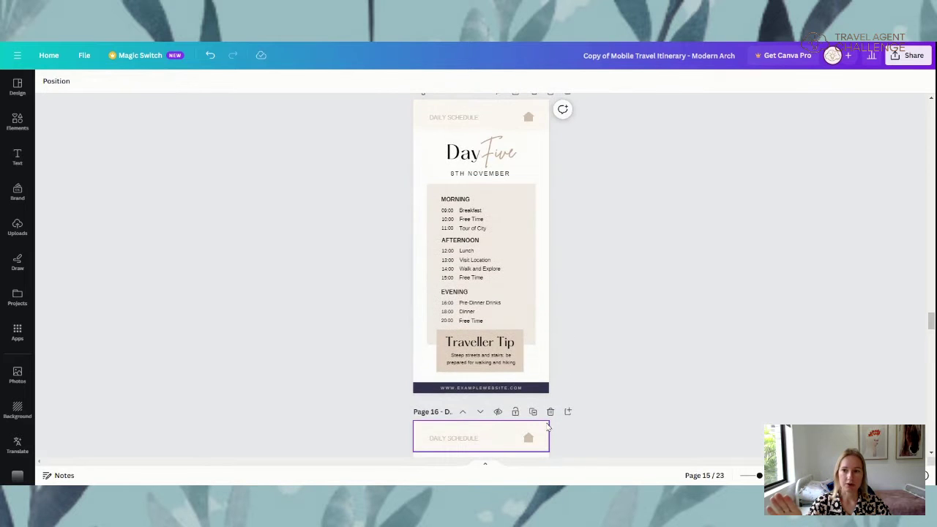
{"action": "scroll", "coordinate": [548, 427], "scroll_direction": "down", "scroll_amount": 3}
{"action": "scroll", "coordinate": [548, 427], "scroll_direction": "down", "scroll_amount": 5}
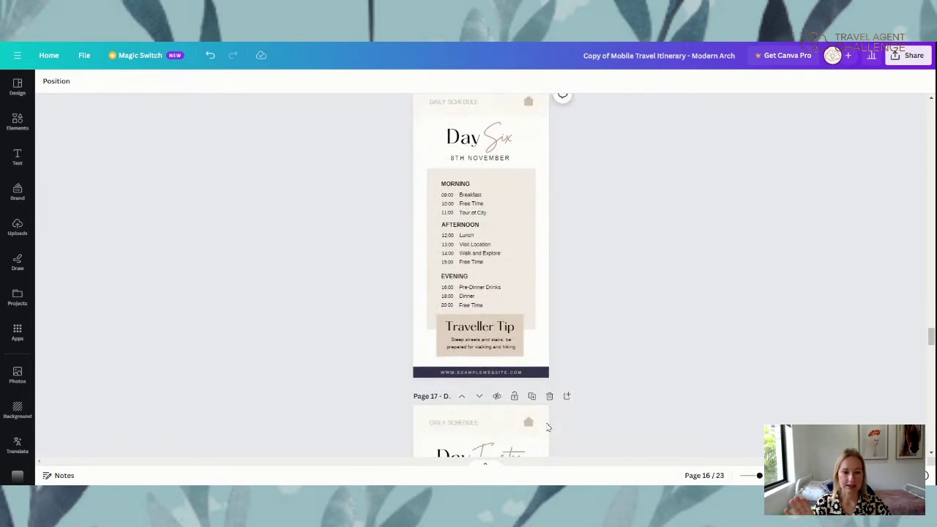
{"action": "scroll", "coordinate": [548, 427], "scroll_direction": "down", "scroll_amount": 1}
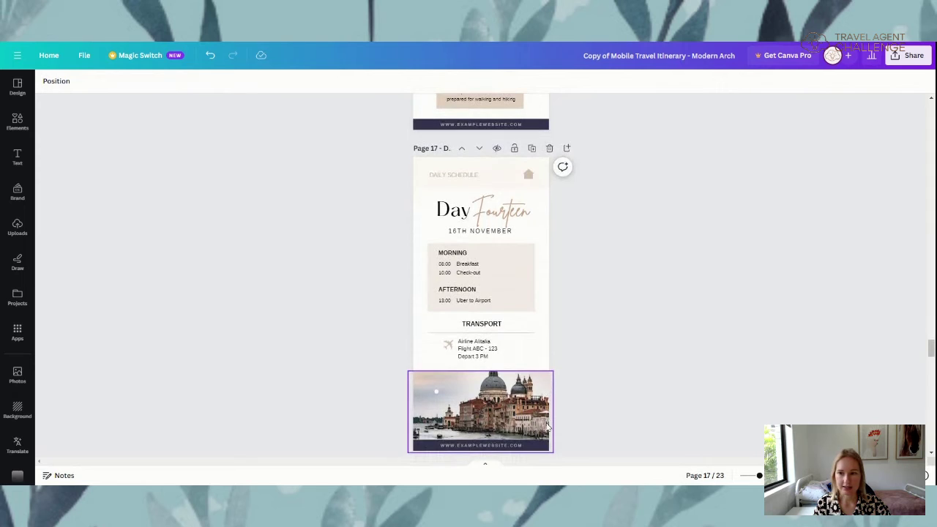
{"action": "left_click", "coordinate": [494, 211]}
{"action": "double_click", "coordinate": [495, 211]}
{"action": "type", "text": "S"}
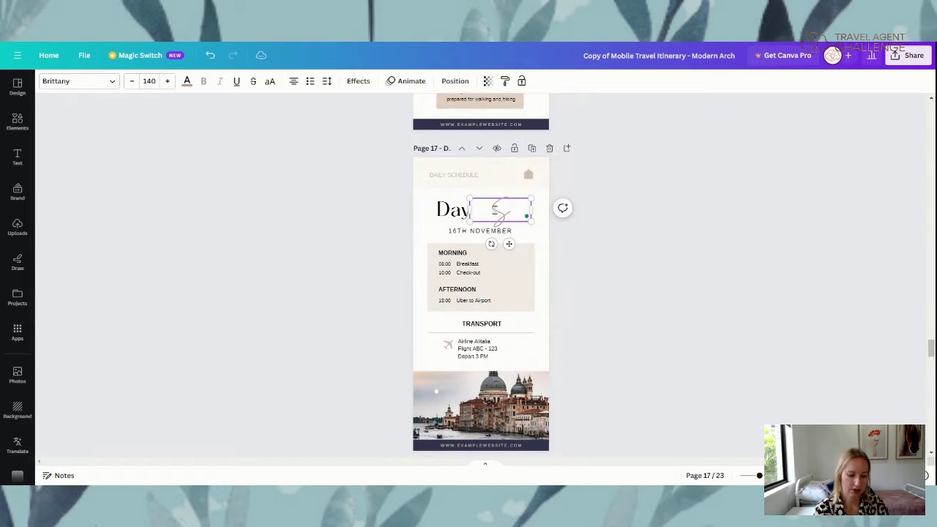
{"action": "type", "text": "even"}
{"action": "left_click", "coordinate": [632, 278]}
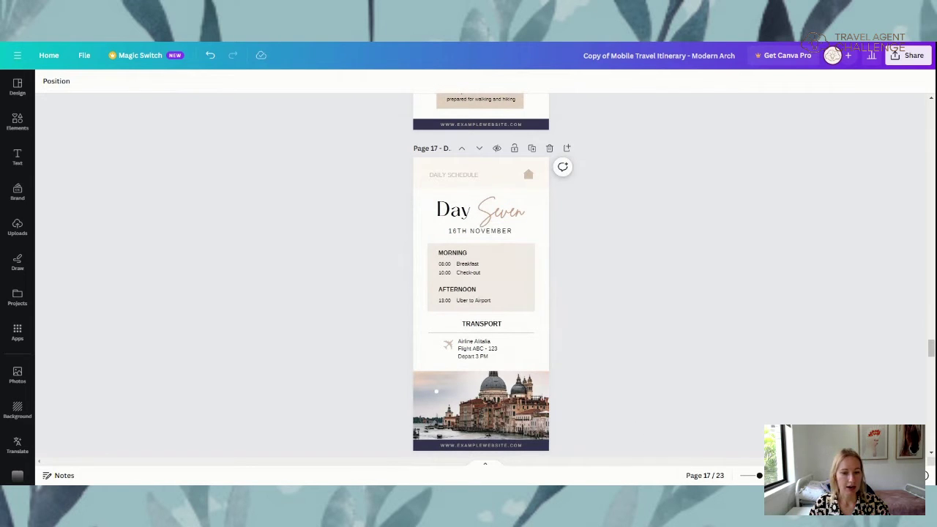
{"action": "left_click", "coordinate": [886, 475]}
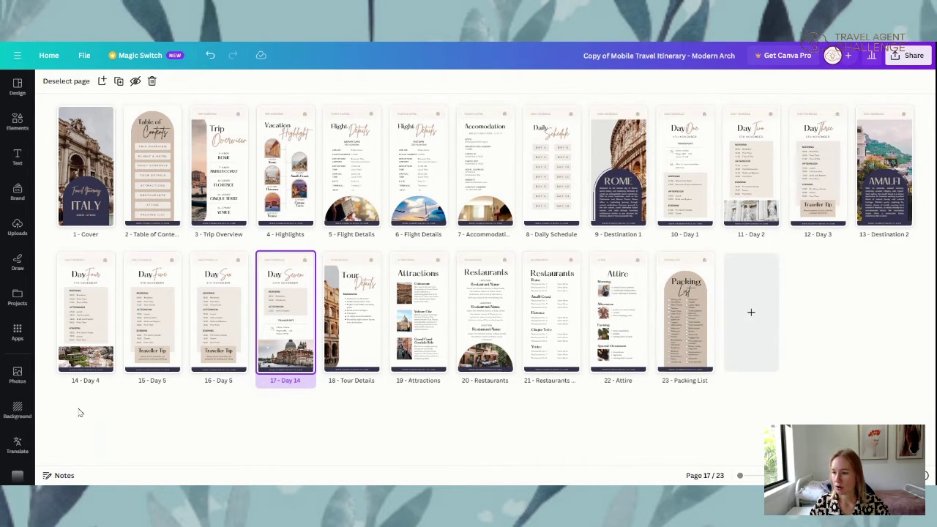
Rename page 16 to 'Day 6' and page 17 to 'Day 7' in the page grid
{"action": "left_click", "coordinate": [233, 381]}
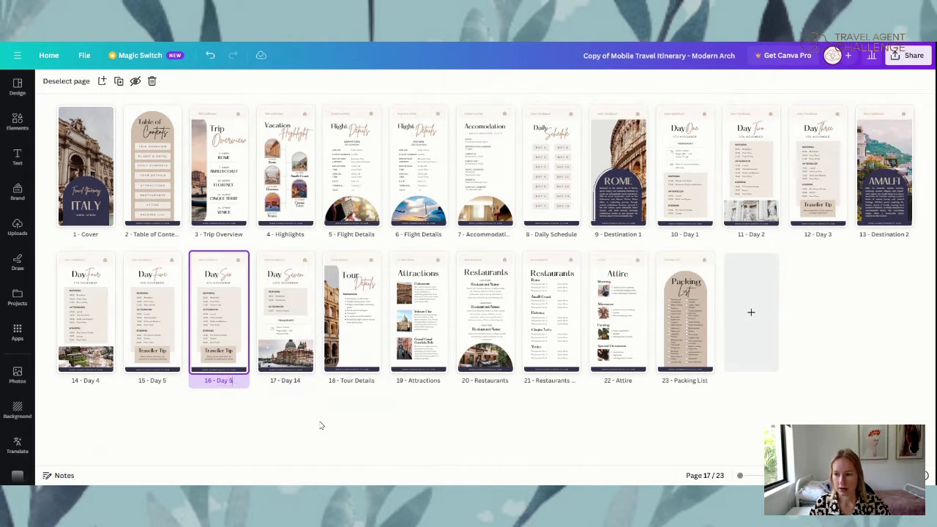
{"action": "key", "text": "BackSpace"}
{"action": "type", "text": "6"}
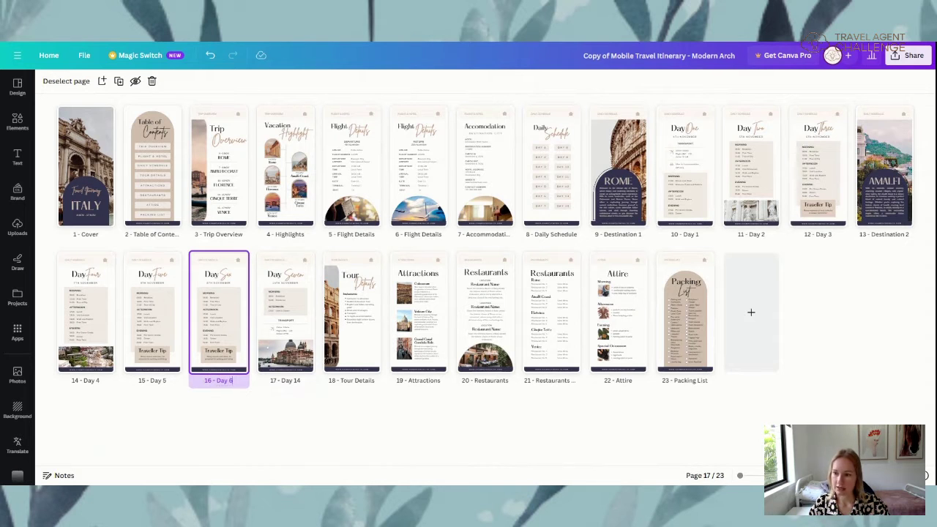
{"action": "left_click", "coordinate": [298, 384]}
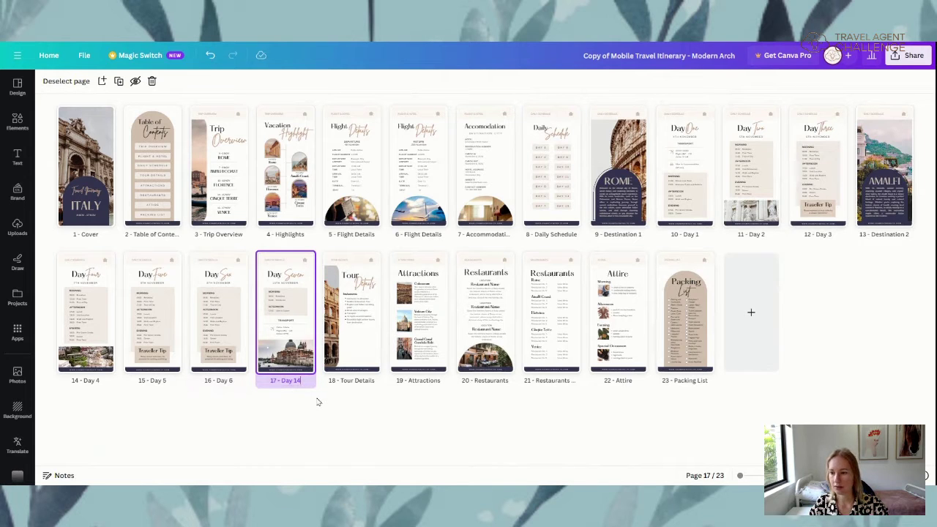
{"action": "key", "text": "BackSpace"}
{"action": "key", "text": "BackSpace"}
{"action": "type", "text": "7"}
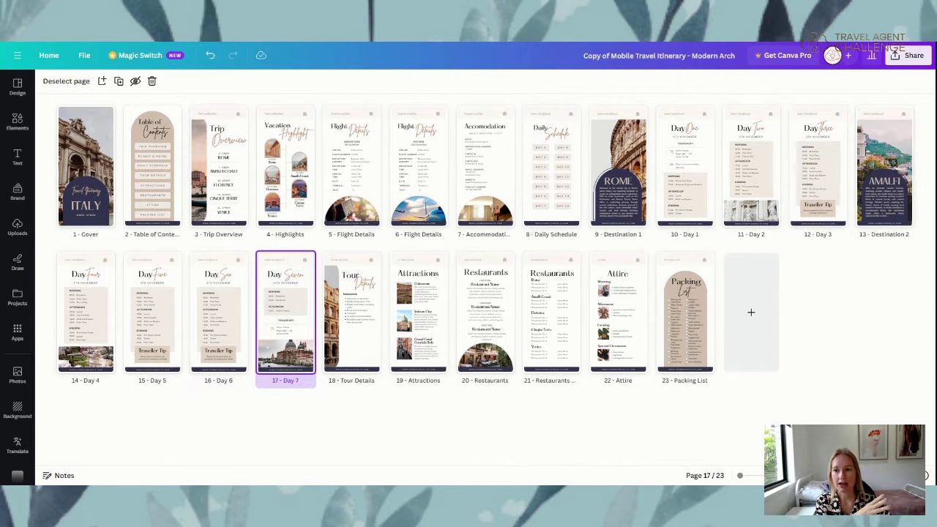
{"action": "left_click", "coordinate": [553, 212]}
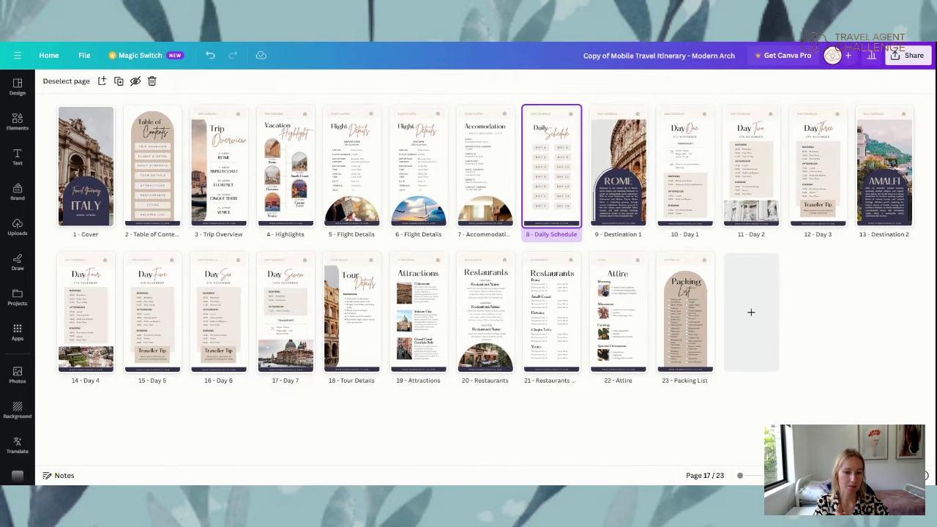
Open the Daily Schedule page and delete the DAY 8, DAY 9 and DAY 10 buttons
{"action": "key", "text": "ctrl+alt+g"}
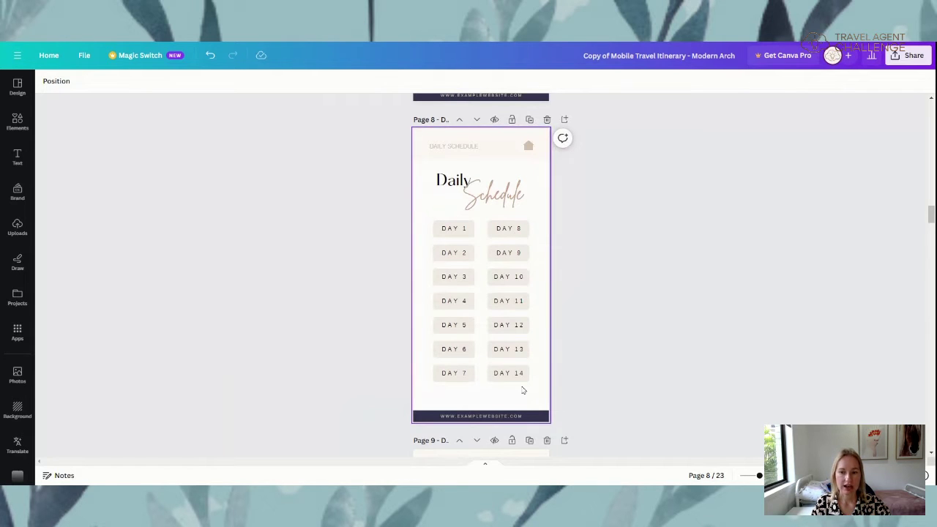
{"action": "left_click", "coordinate": [505, 239]}
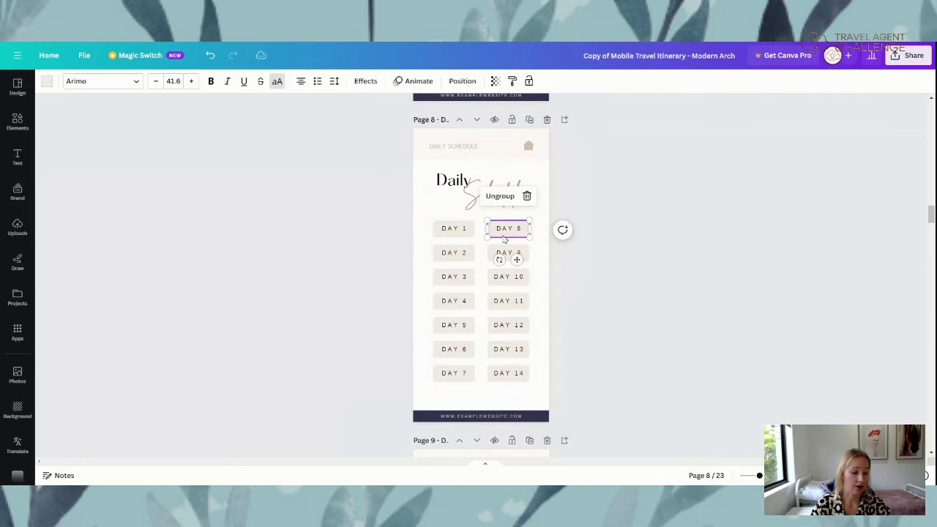
{"action": "left_click", "coordinate": [527, 197]}
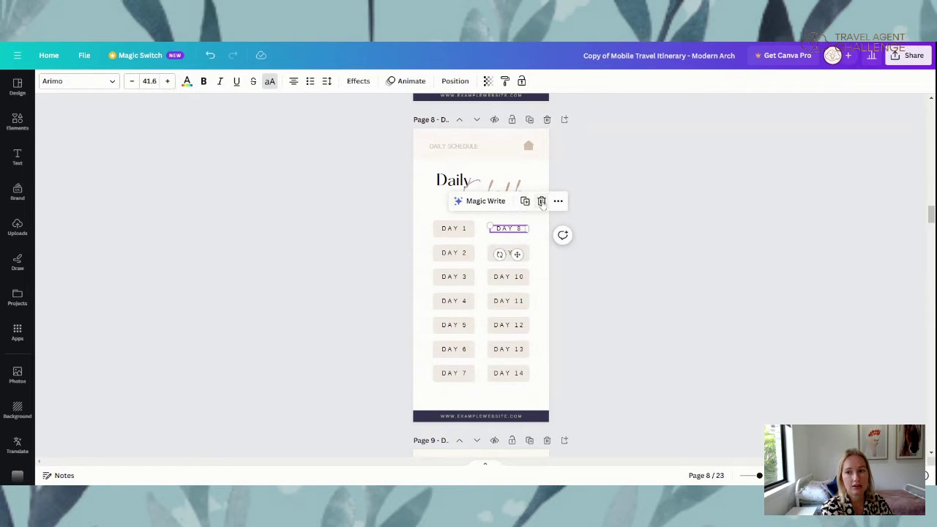
{"action": "left_click", "coordinate": [542, 201]}
{"action": "left_click", "coordinate": [520, 262]}
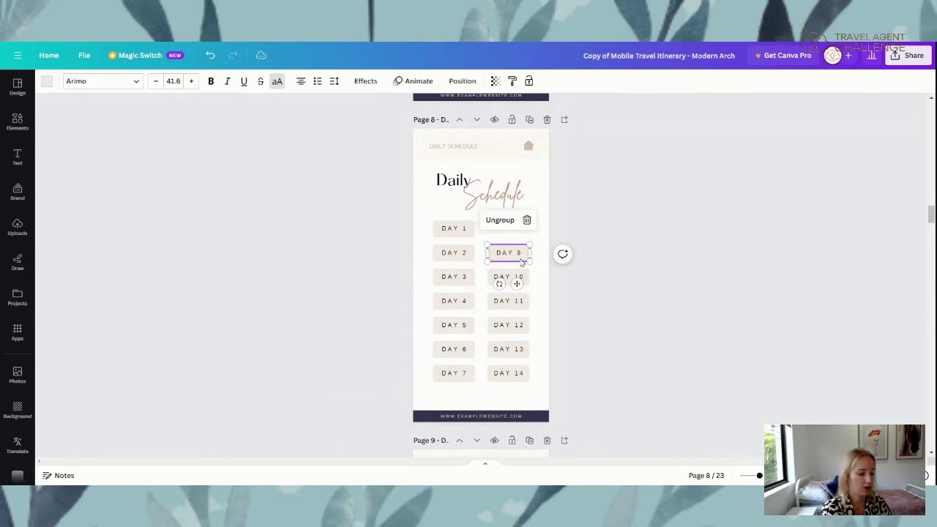
{"action": "left_click", "coordinate": [522, 262]}
{"action": "key", "text": "Delete"}
{"action": "left_click", "coordinate": [511, 277]}
{"action": "key", "text": "Delete"}
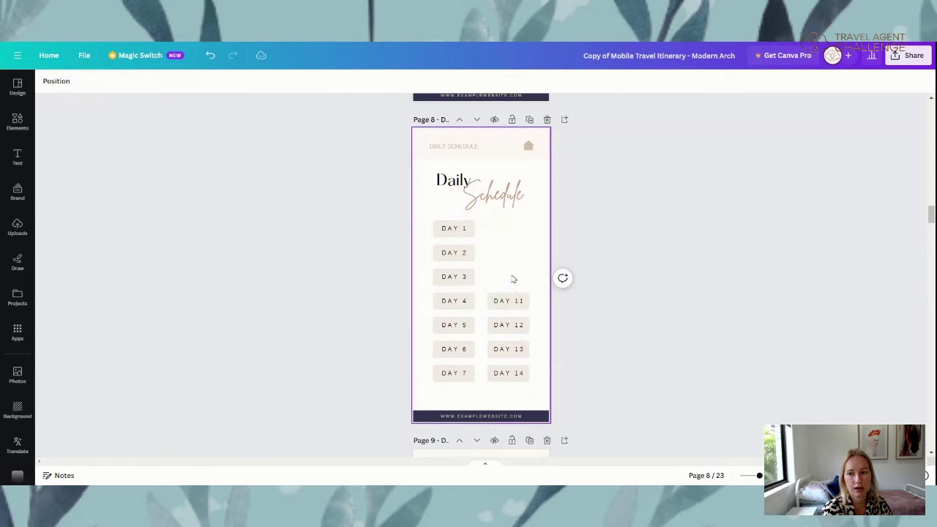
Delete the DAY 11, DAY 12, DAY 13 and DAY 14 buttons
{"action": "left_click", "coordinate": [511, 299]}
{"action": "key", "text": "Delete"}
{"action": "left_click", "coordinate": [513, 325]}
{"action": "key", "text": "Delete"}
{"action": "left_click", "coordinate": [517, 353]}
{"action": "key", "text": "Delete"}
{"action": "left_click", "coordinate": [518, 375]}
{"action": "key", "text": "Delete"}
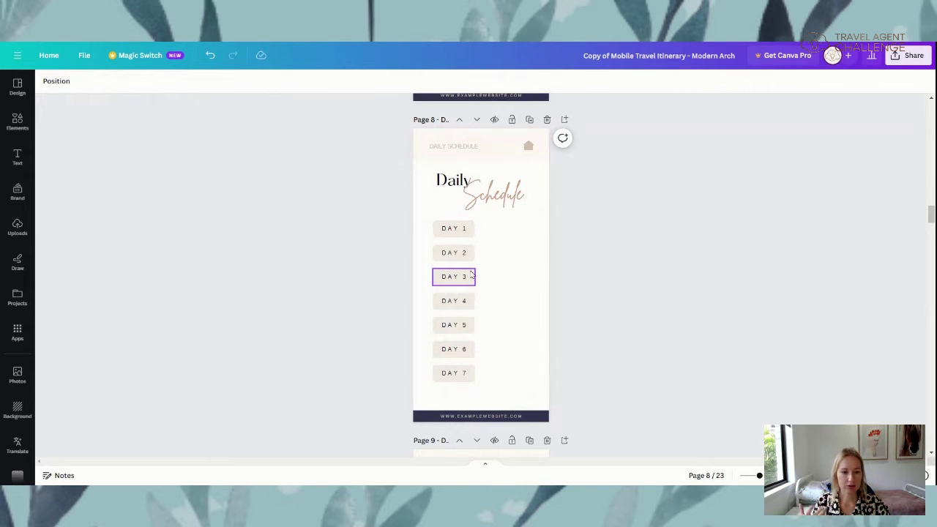
Widen the DAY 1 to DAY 4 text boxes to span the background bar
{"action": "left_click", "coordinate": [466, 235]}
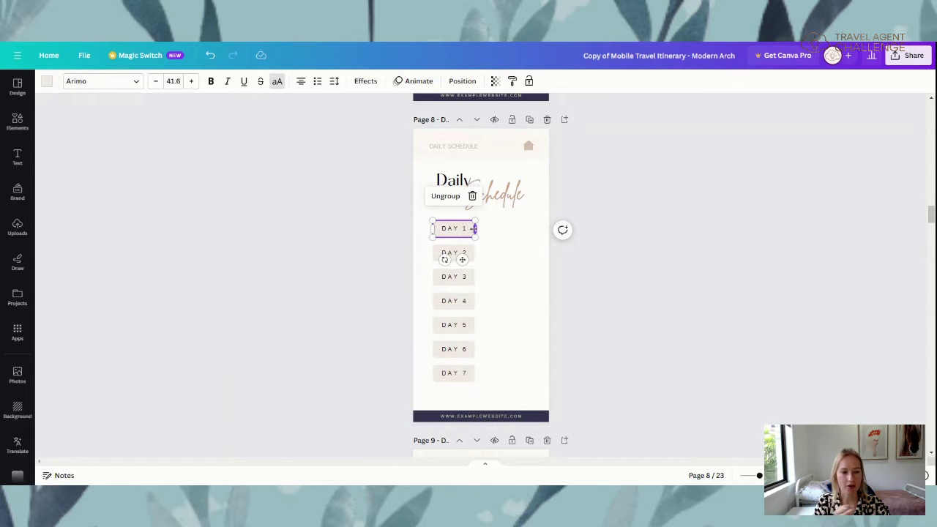
{"action": "left_click_drag", "start_coordinate": [475, 228], "coordinate": [530, 229]}
{"action": "left_click", "coordinate": [472, 256]}
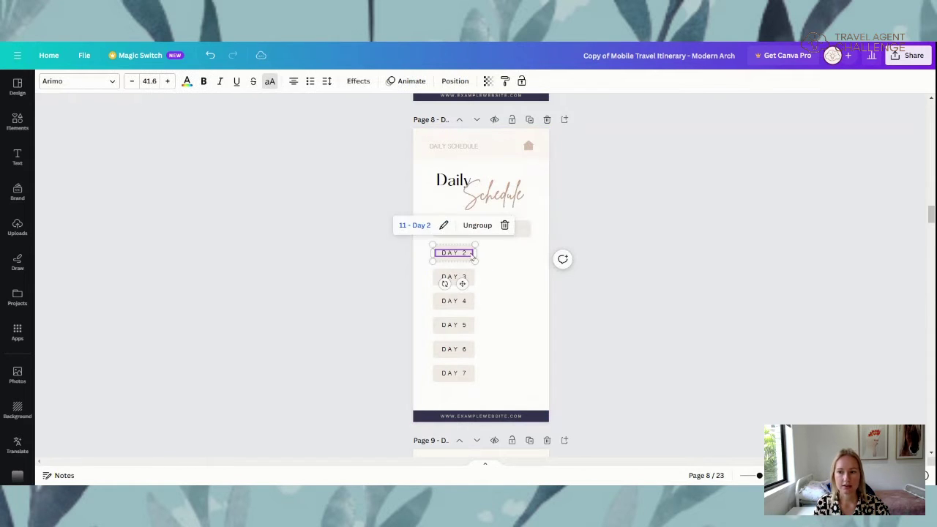
{"action": "left_click_drag", "start_coordinate": [477, 253], "coordinate": [529, 251]}
{"action": "left_click", "coordinate": [471, 276]}
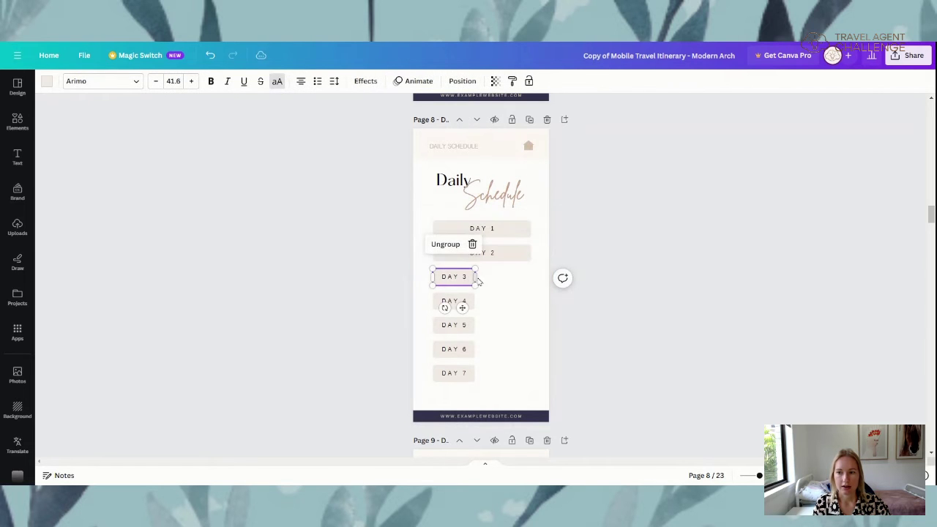
{"action": "left_click_drag", "start_coordinate": [476, 277], "coordinate": [531, 277]}
{"action": "left_click", "coordinate": [460, 302]}
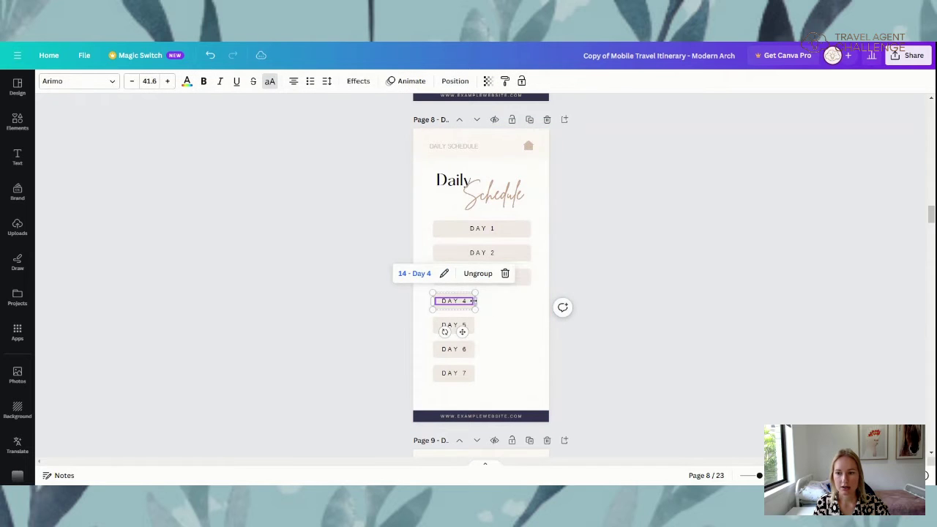
{"action": "left_click_drag", "start_coordinate": [476, 301], "coordinate": [531, 301]}
Widen the DAY 5, DAY 6 and DAY 7 boxes to match, then return to the page overview
{"action": "left_click", "coordinate": [455, 325]}
{"action": "left_click_drag", "start_coordinate": [475, 325], "coordinate": [531, 325]}
{"action": "left_click", "coordinate": [468, 350]}
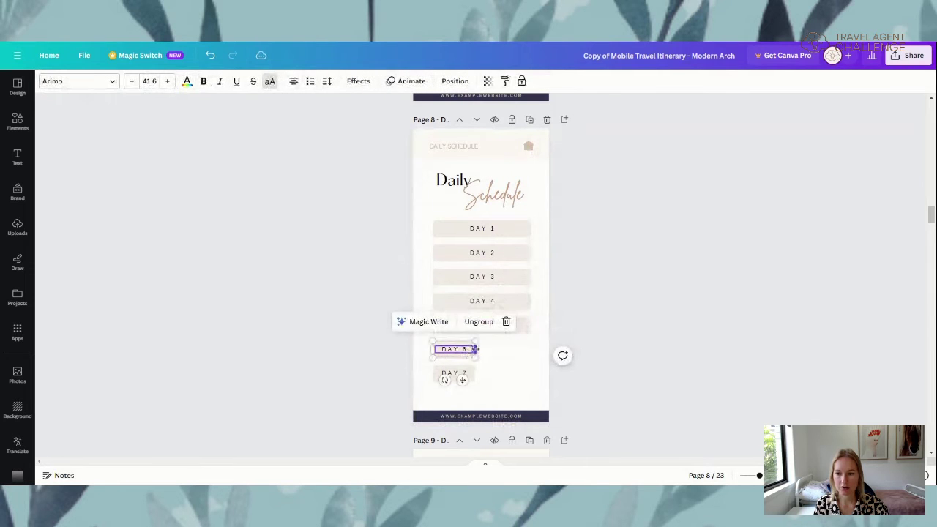
{"action": "left_click_drag", "start_coordinate": [477, 349], "coordinate": [531, 349]}
{"action": "left_click", "coordinate": [452, 376]}
{"action": "left_click_drag", "start_coordinate": [475, 373], "coordinate": [531, 373]}
{"action": "left_click", "coordinate": [617, 363]}
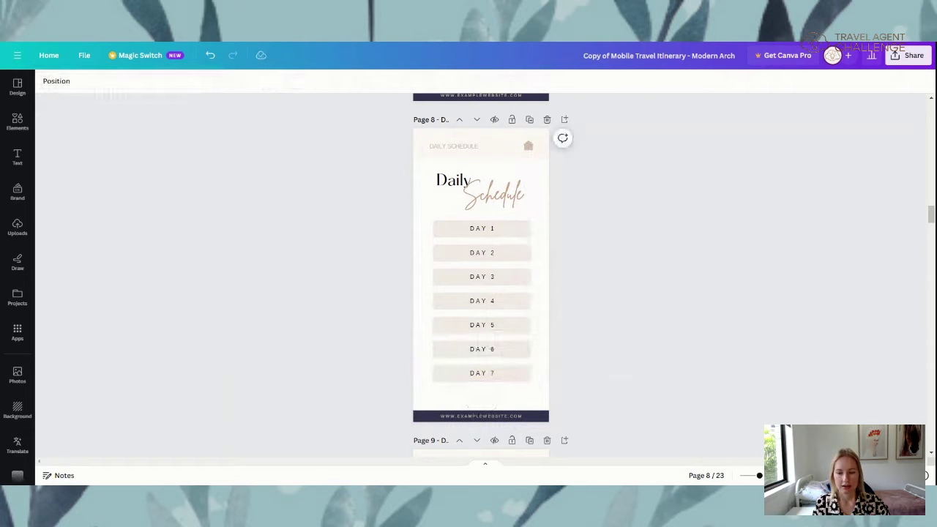
{"action": "left_click", "coordinate": [872, 475]}
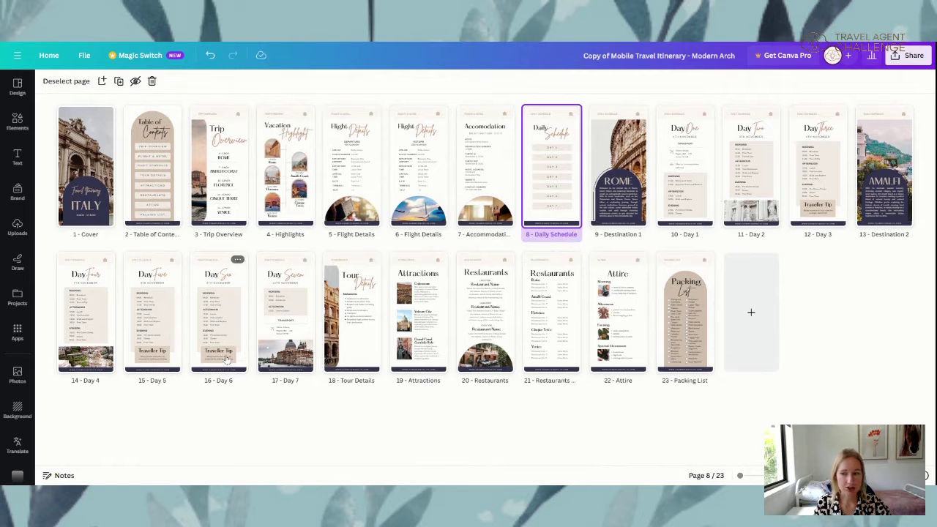
{"action": "left_click", "coordinate": [227, 362]}
{"action": "key", "text": "Escape"}
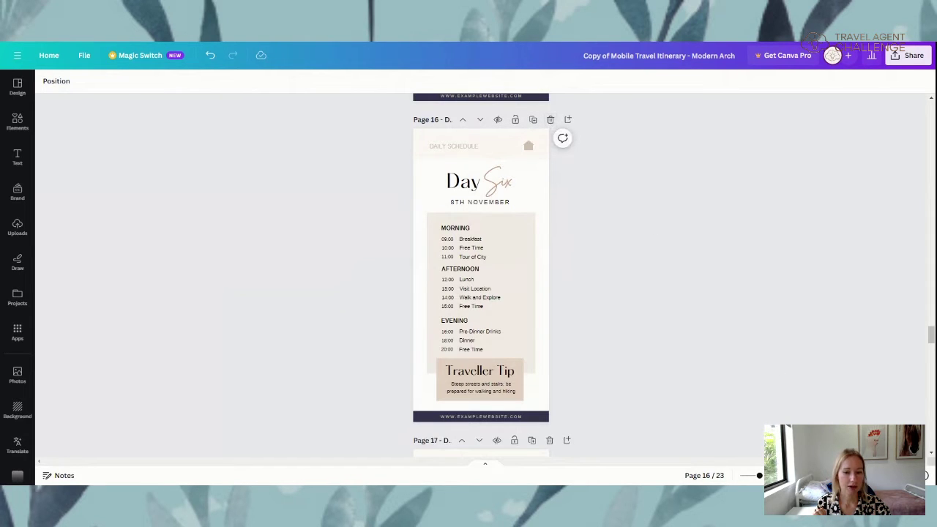
{"action": "left_click", "coordinate": [908, 475]}
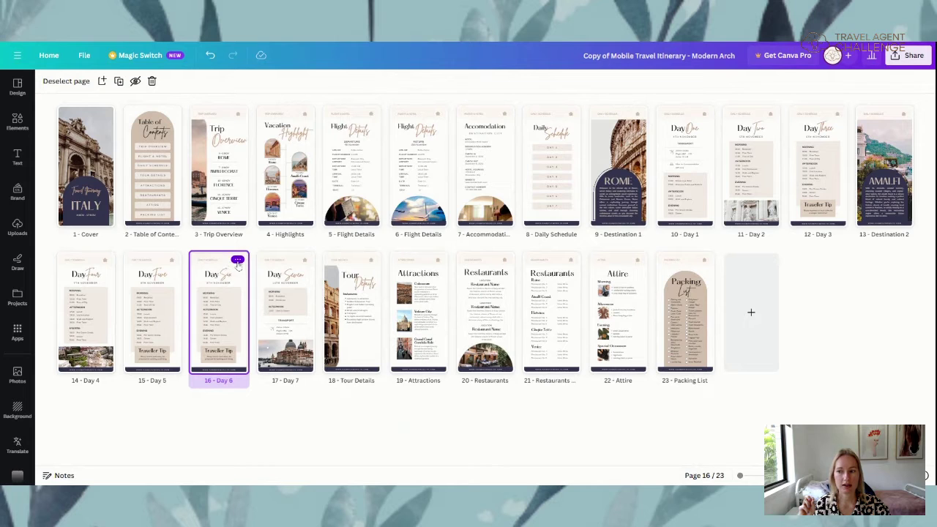
{"action": "left_click", "coordinate": [238, 262]}
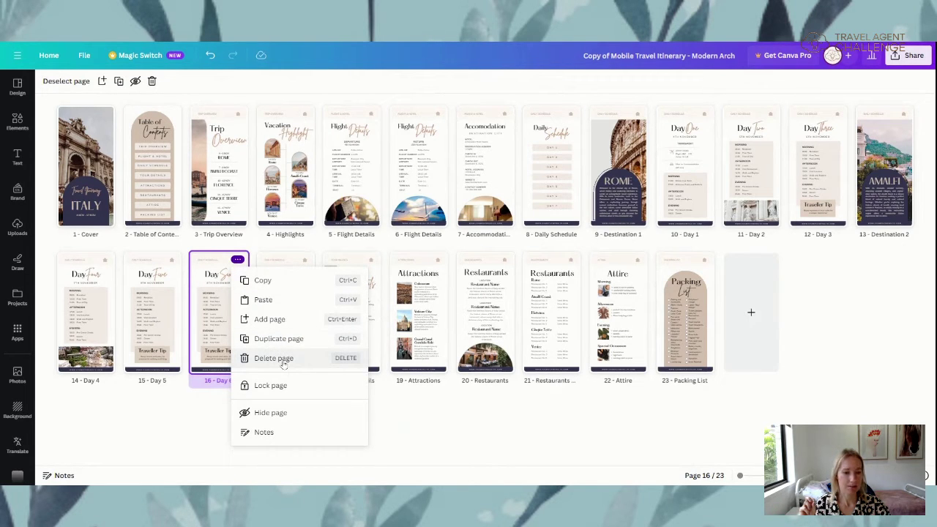
{"action": "left_click", "coordinate": [411, 435]}
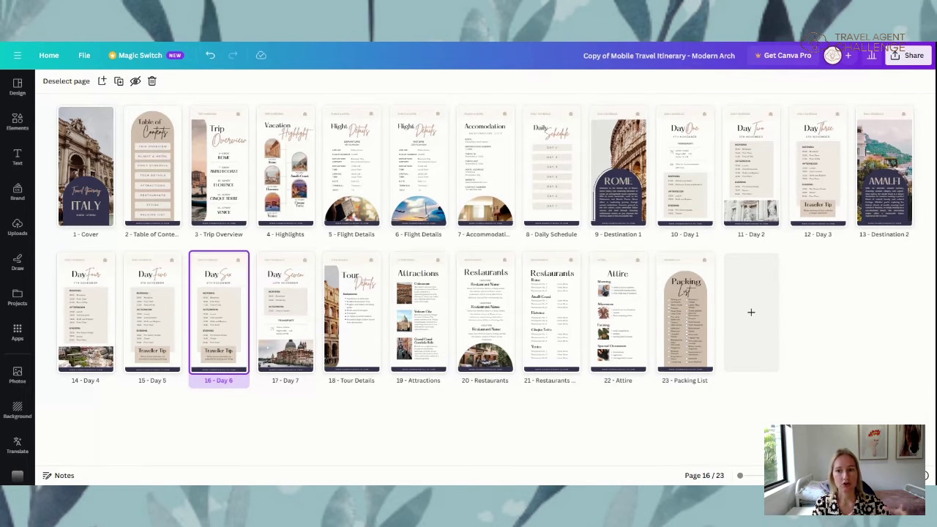
Reopen Daily Schedule page 8 in the editor and inspect the DAY 5 button's link
{"action": "left_click", "coordinate": [558, 216]}
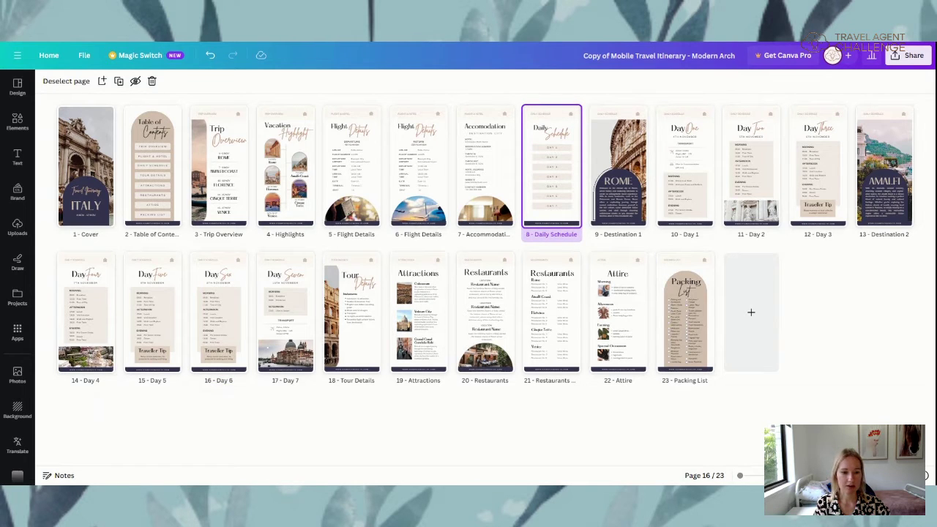
{"action": "key", "text": "Return"}
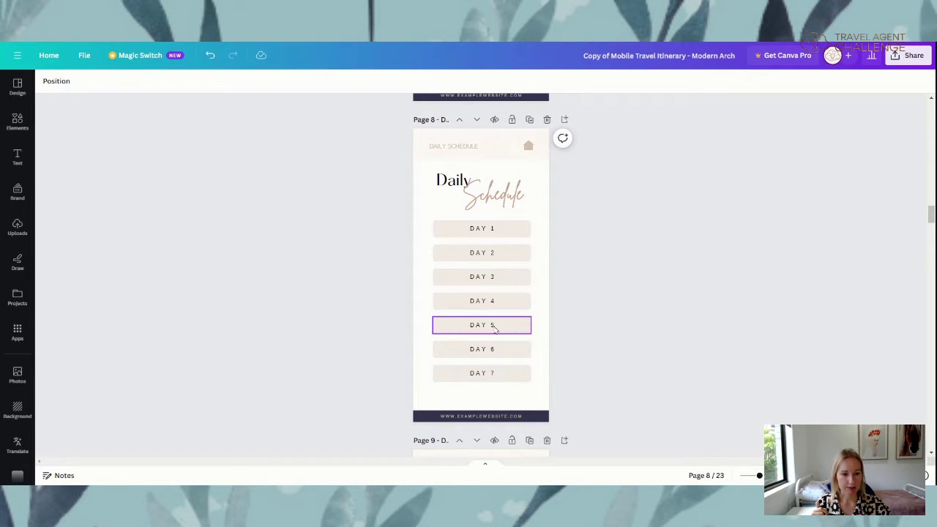
{"action": "left_click", "coordinate": [496, 329]}
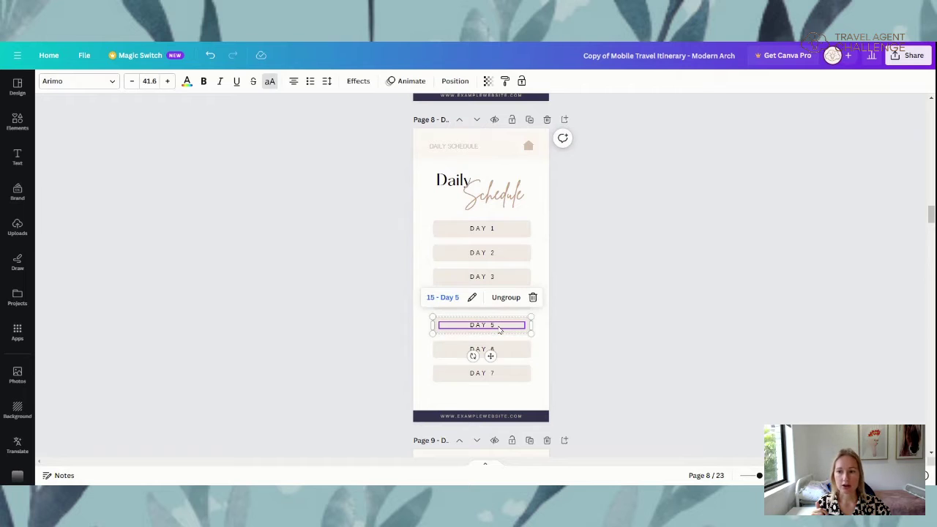
{"action": "left_click", "coordinate": [426, 356]}
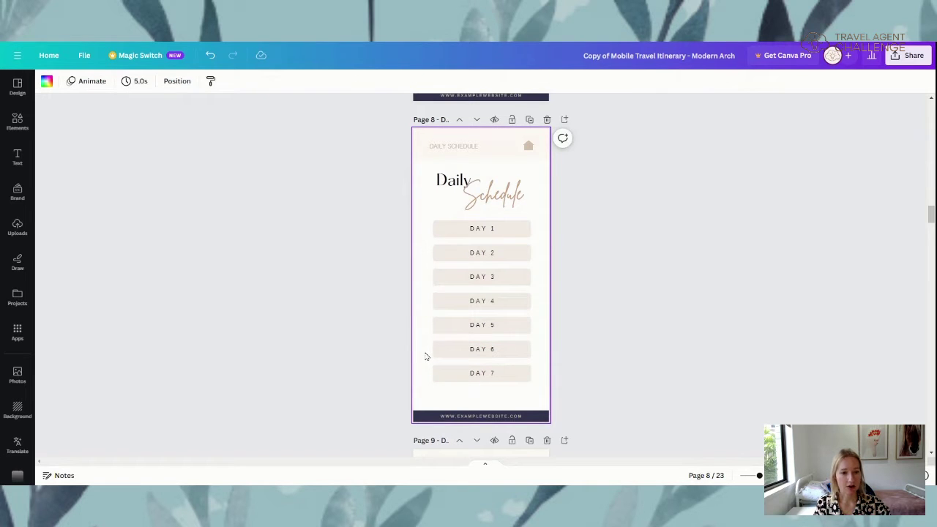
Link the DAY 6 button to page 16 - Day 6
{"action": "left_click", "coordinate": [480, 353]}
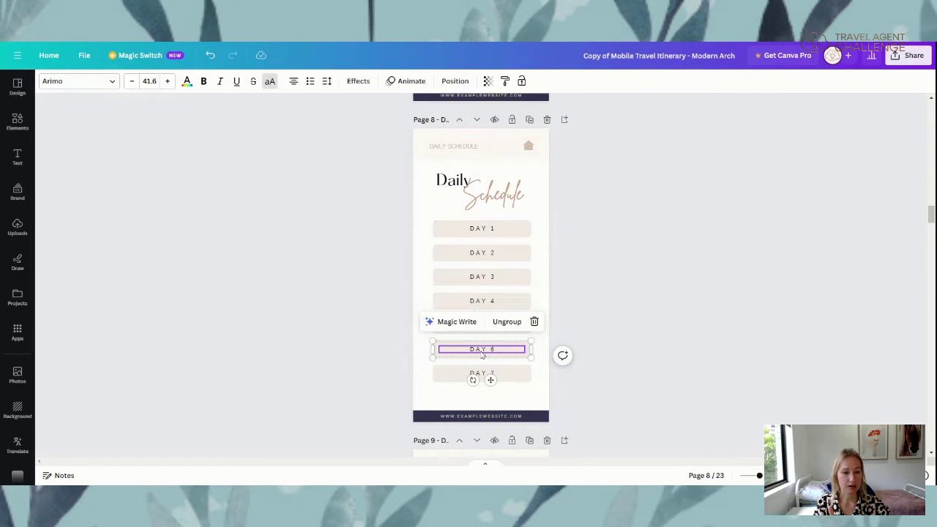
{"action": "right_click", "coordinate": [482, 354]}
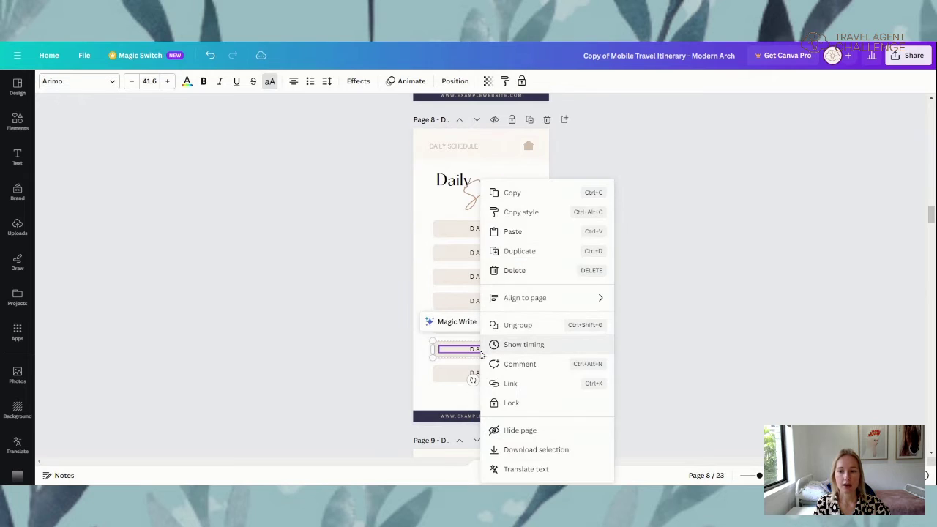
{"action": "left_click", "coordinate": [511, 384]}
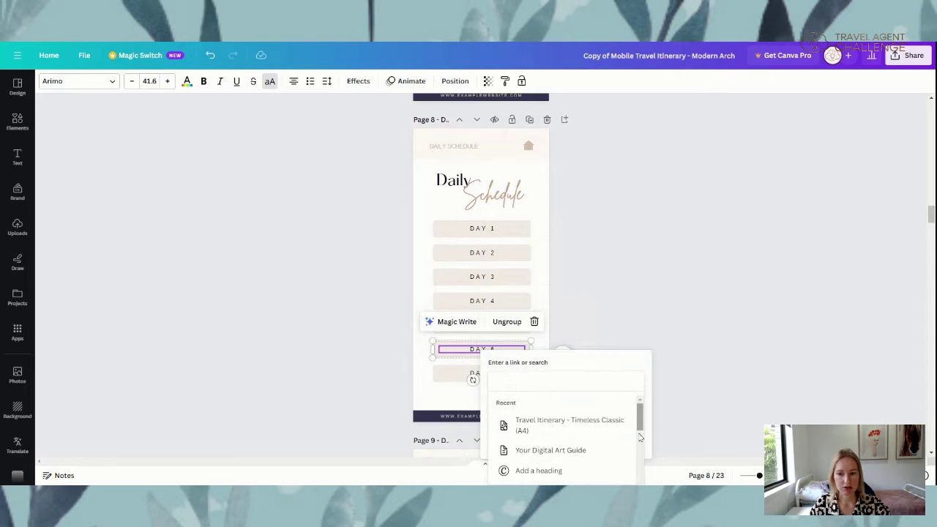
{"action": "left_click_drag", "start_coordinate": [639, 419], "coordinate": [645, 453]}
{"action": "scroll", "coordinate": [589, 459], "scroll_direction": "down", "scroll_amount": 5}
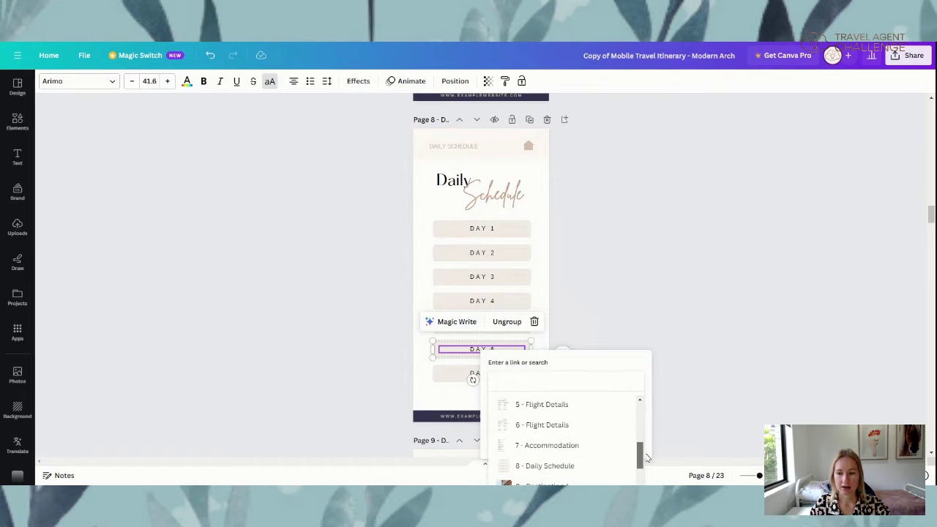
{"action": "scroll", "coordinate": [589, 459], "scroll_direction": "down", "scroll_amount": 3}
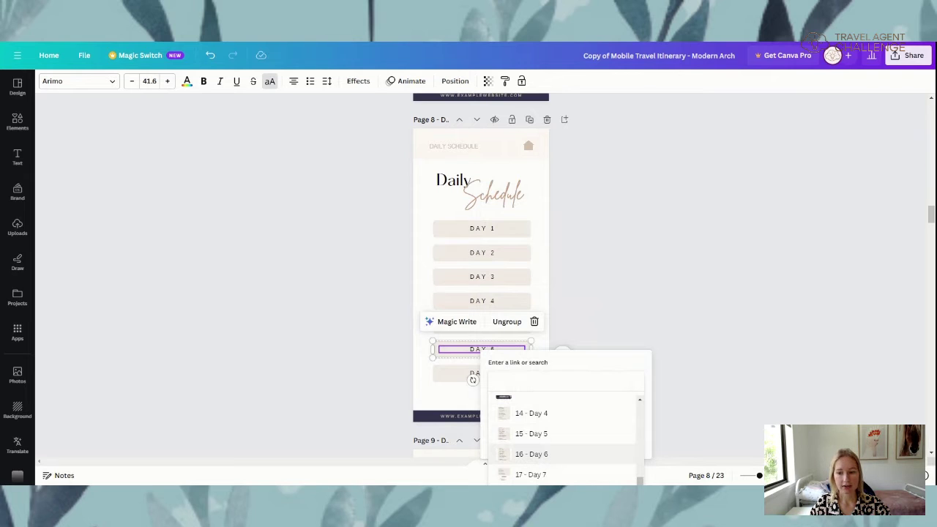
{"action": "left_click", "coordinate": [546, 456]}
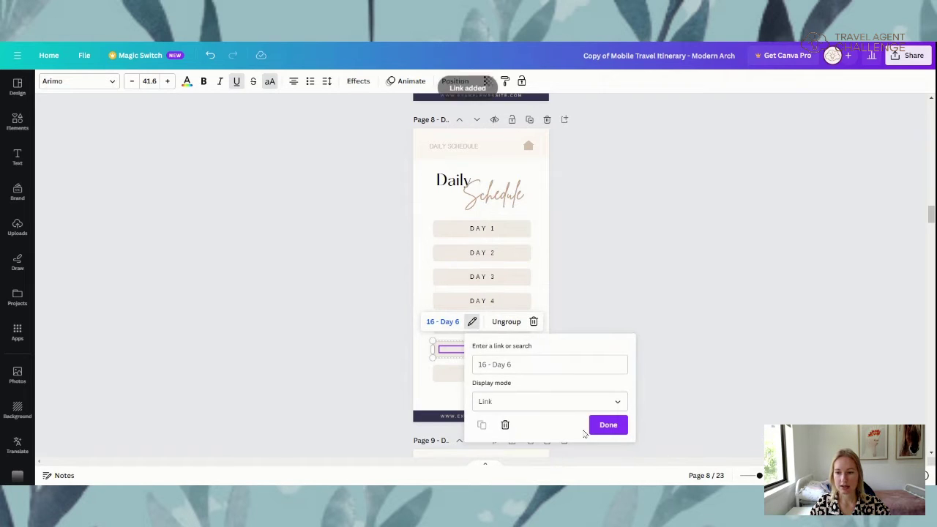
{"action": "left_click", "coordinate": [608, 425]}
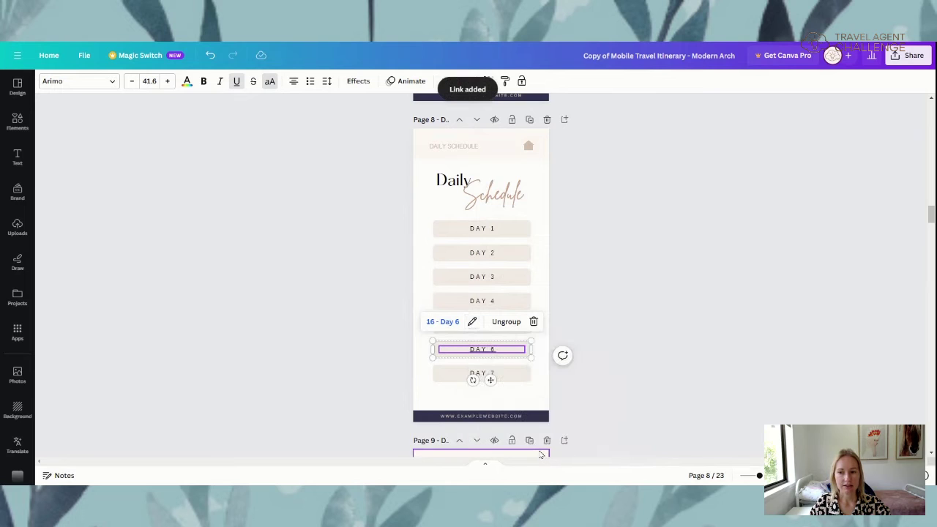
Remove the underline from the DAY 6 button text
{"action": "left_click", "coordinate": [528, 408]}
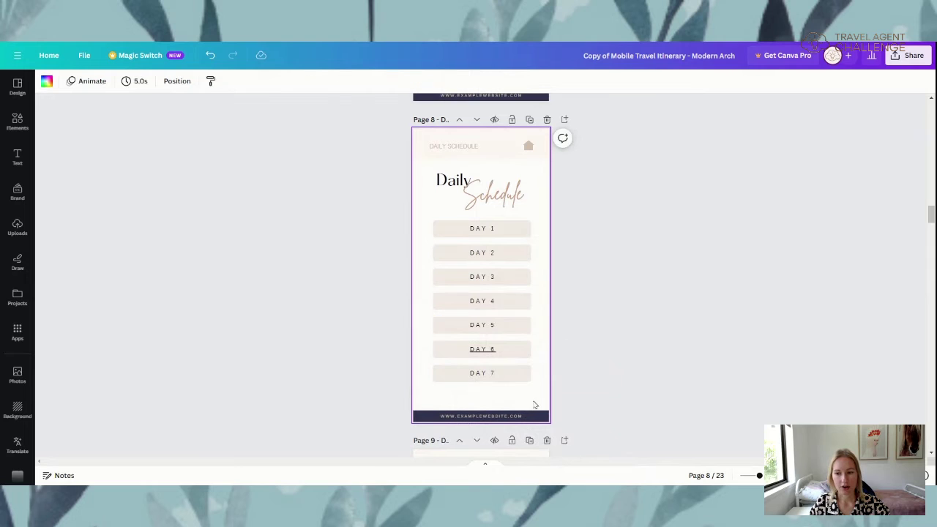
{"action": "left_click", "coordinate": [483, 352]}
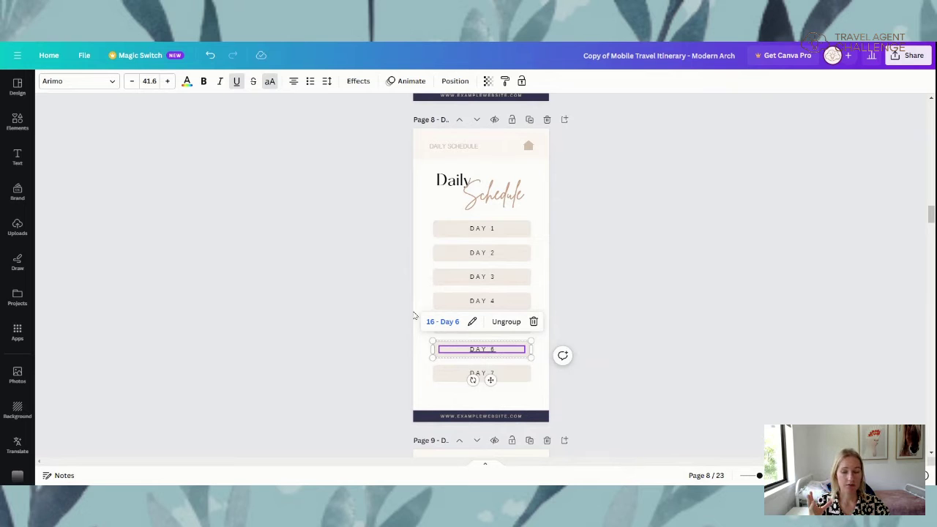
{"action": "left_click", "coordinate": [268, 82]}
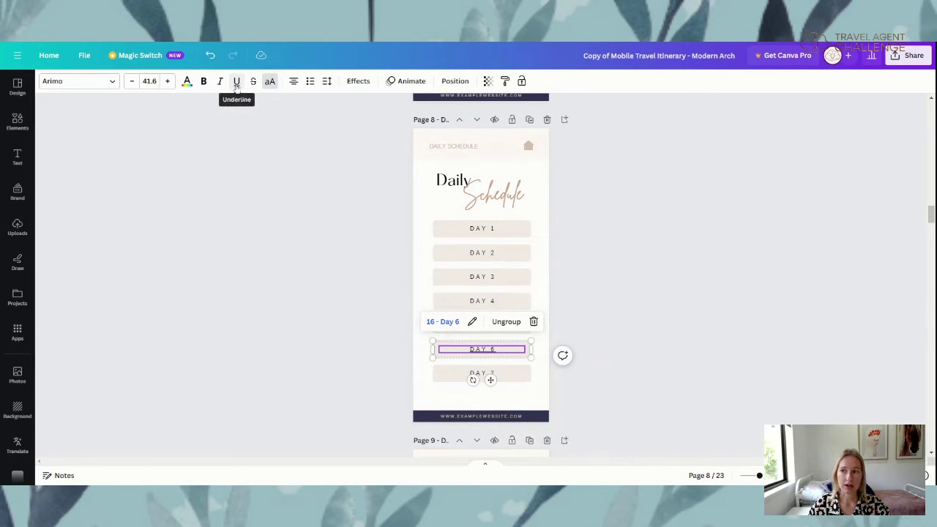
{"action": "left_click", "coordinate": [237, 82]}
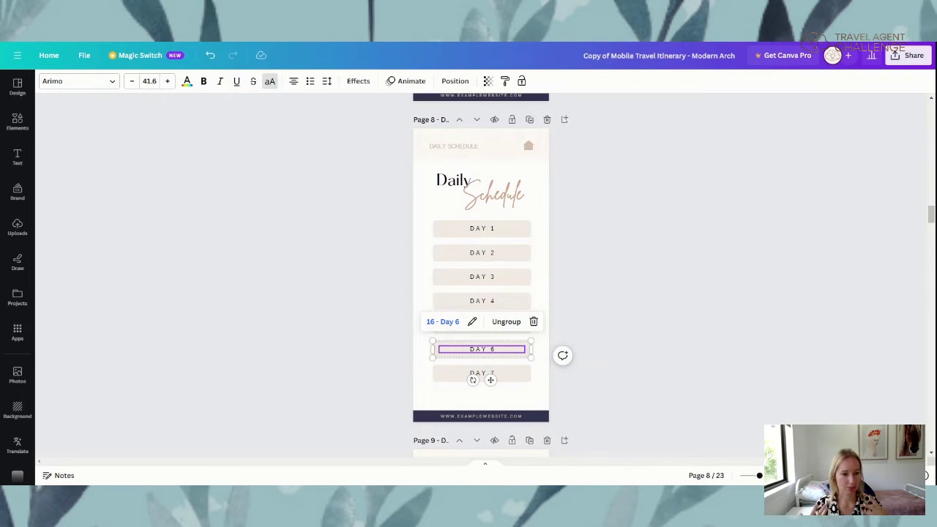
Link the DAY 7 button to page 17 - Day 7 and remove its underline
{"action": "left_click", "coordinate": [433, 360]}
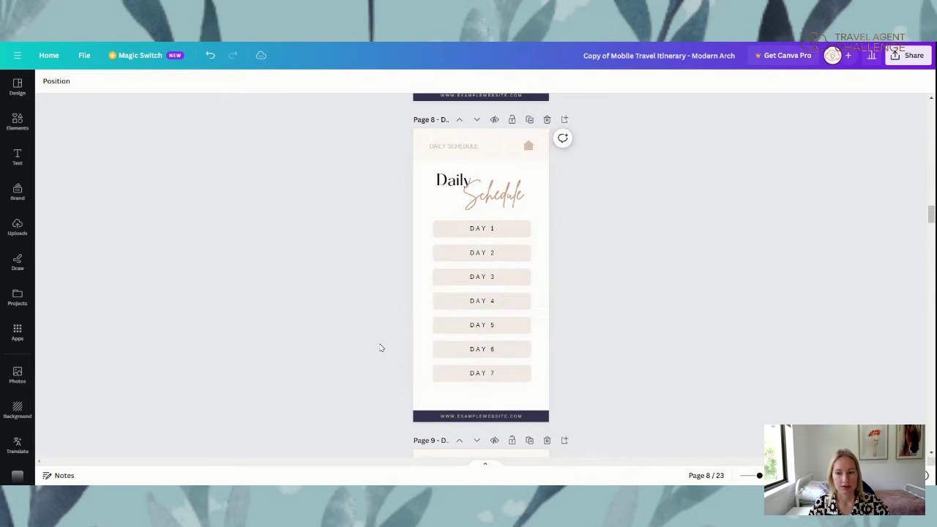
{"action": "left_click", "coordinate": [483, 377]}
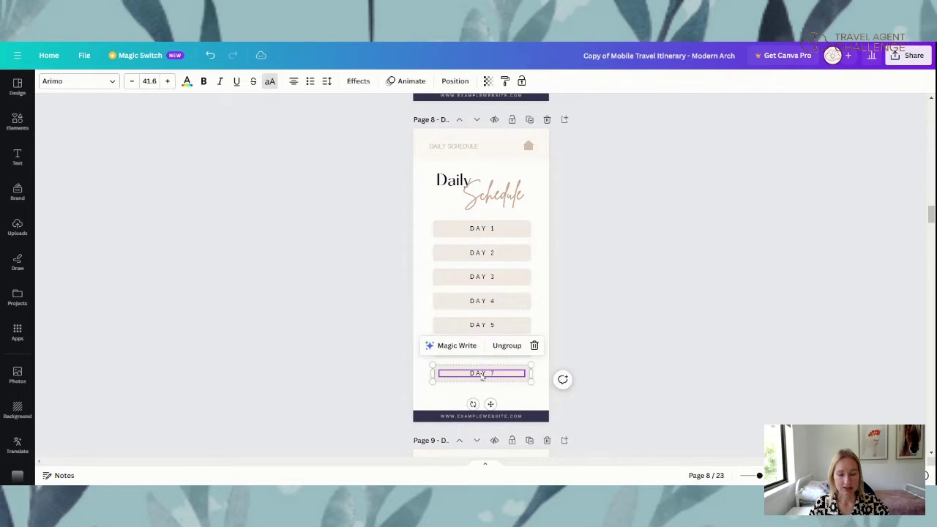
{"action": "right_click", "coordinate": [483, 378]}
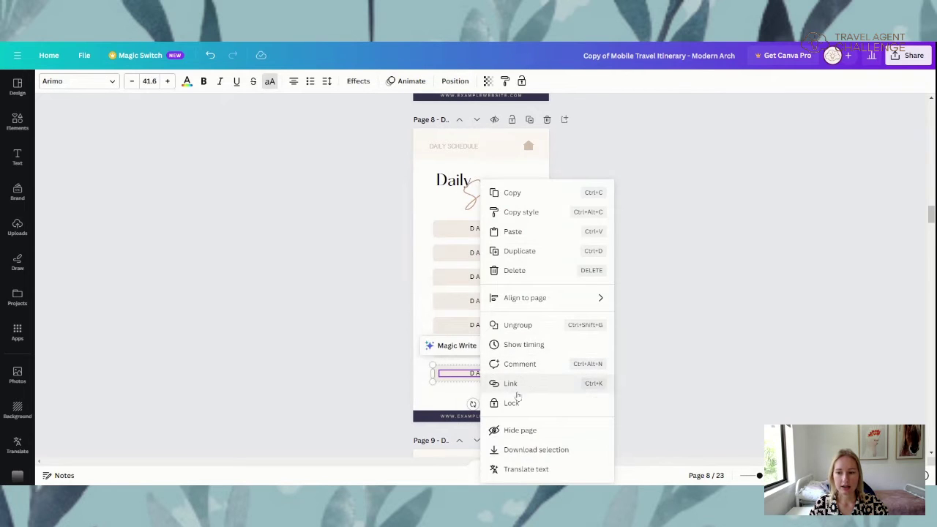
{"action": "left_click", "coordinate": [512, 384]}
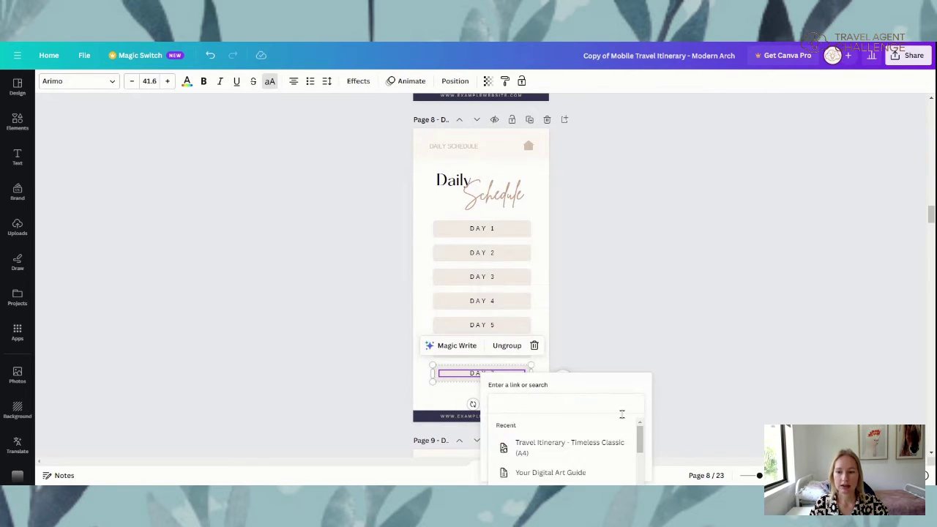
{"action": "scroll", "coordinate": [639, 443], "scroll_direction": "down", "scroll_amount": 1}
{"action": "scroll", "coordinate": [639, 443], "scroll_direction": "down", "scroll_amount": 5}
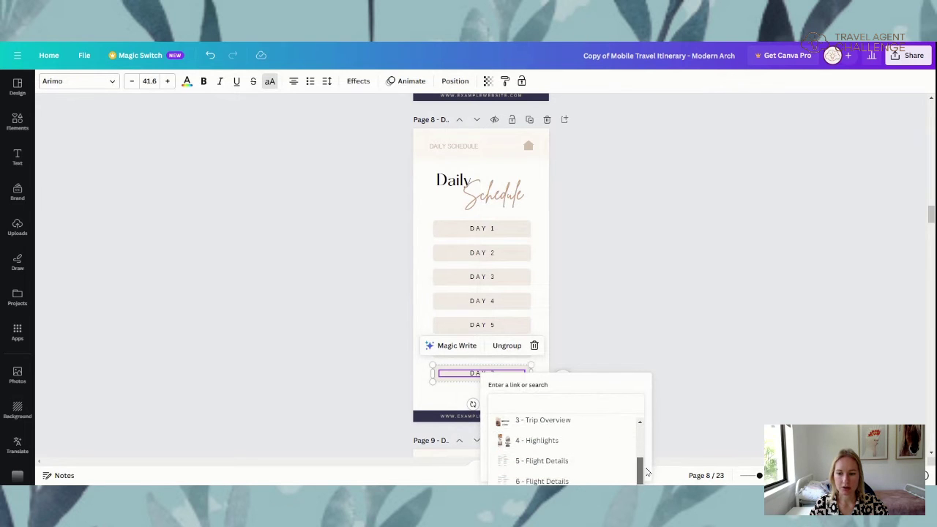
{"action": "scroll", "coordinate": [609, 464], "scroll_direction": "down", "scroll_amount": 5}
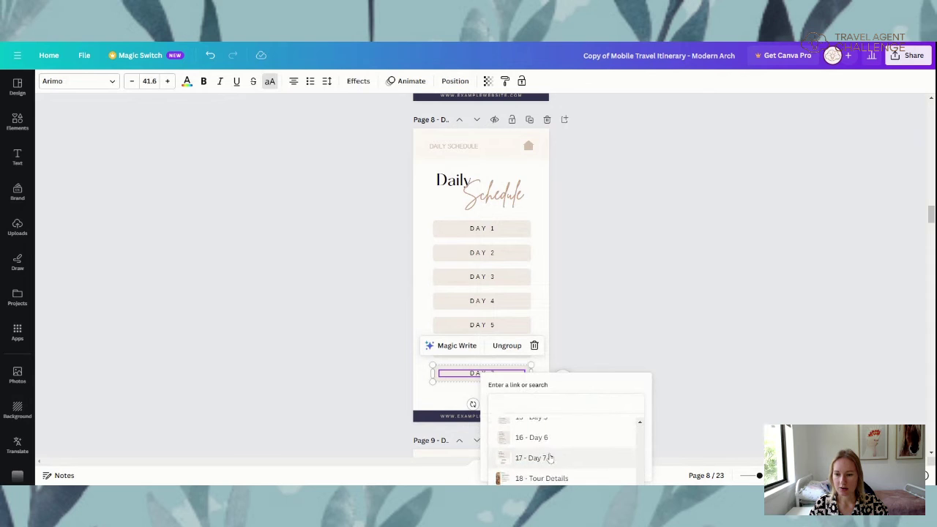
{"action": "left_click", "coordinate": [537, 458]}
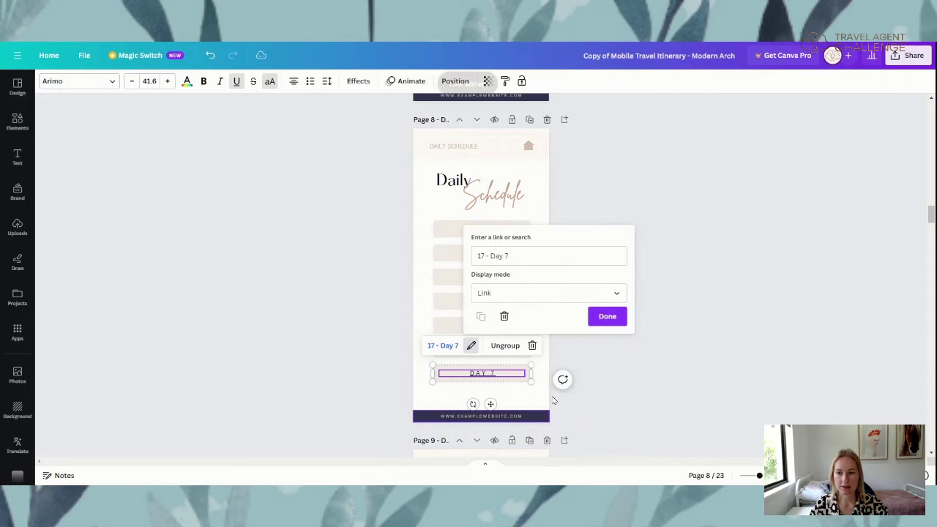
{"action": "left_click", "coordinate": [608, 316]}
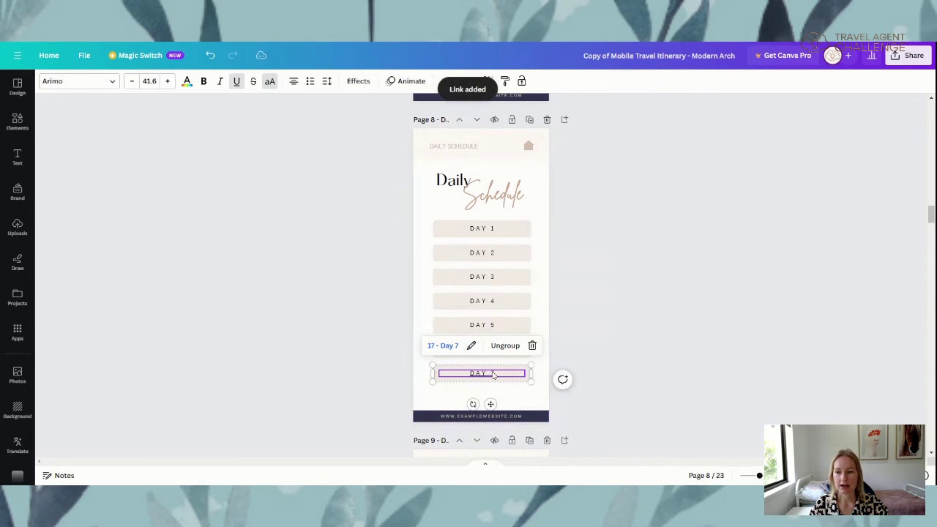
{"action": "left_click", "coordinate": [236, 83]}
{"action": "left_click", "coordinate": [317, 320]}
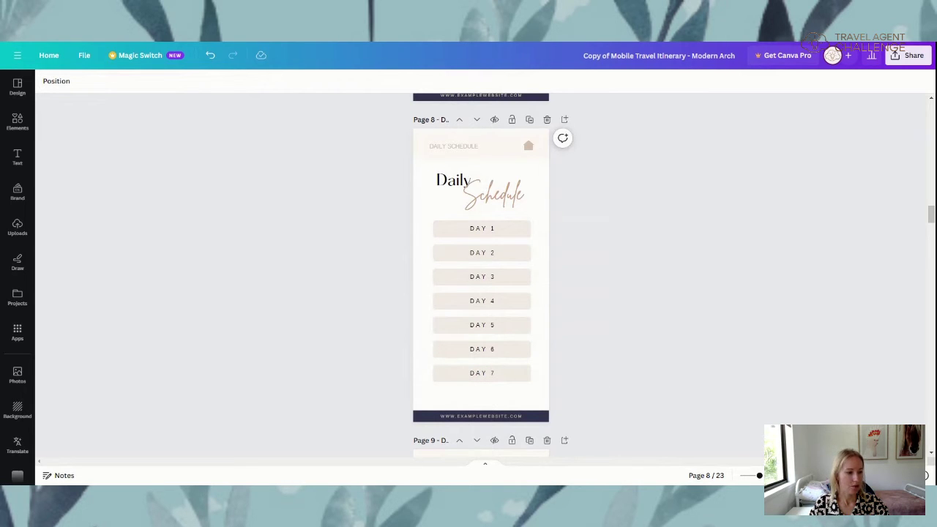
Switch to grid view to see thumbnails of all 23 pages
{"action": "left_click", "coordinate": [706, 475]}
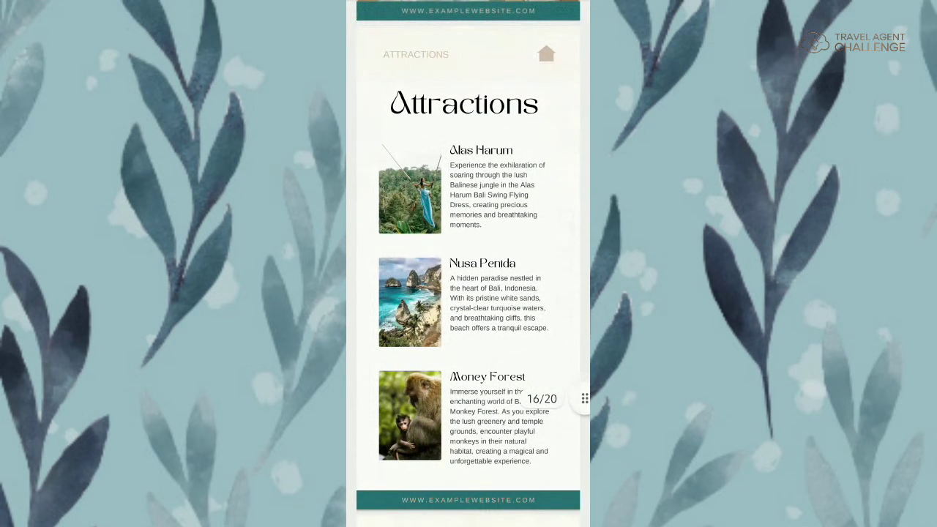
Use the house icon on the Attractions page to return to the Table of Contents
{"action": "scroll", "coordinate": [469, 263], "scroll_direction": "up", "scroll_amount": 1}
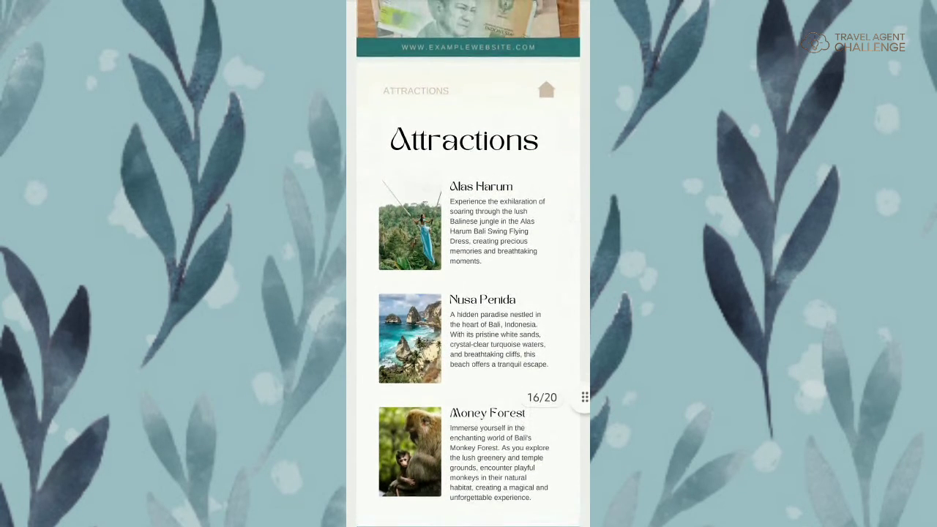
{"action": "left_click", "coordinate": [547, 90]}
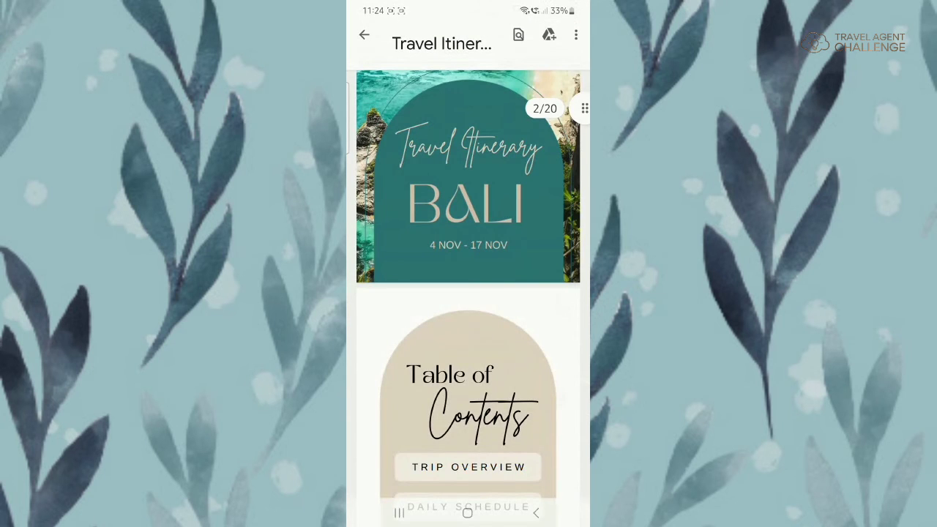
{"action": "scroll", "coordinate": [469, 293], "scroll_direction": "down", "scroll_amount": 1}
{"action": "scroll", "coordinate": [469, 293], "scroll_direction": "down", "scroll_amount": 3}
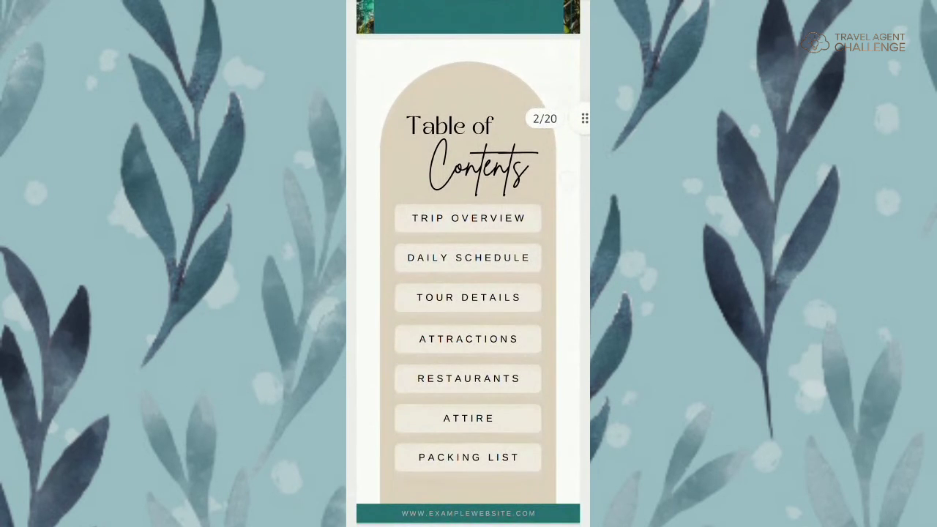
Follow the DAILY SCHEDULE link and swipe through the day pages to Day Five
{"action": "left_click", "coordinate": [464, 258]}
{"action": "left_click_drag", "start_coordinate": [573, 444], "coordinate": [585, 309]}
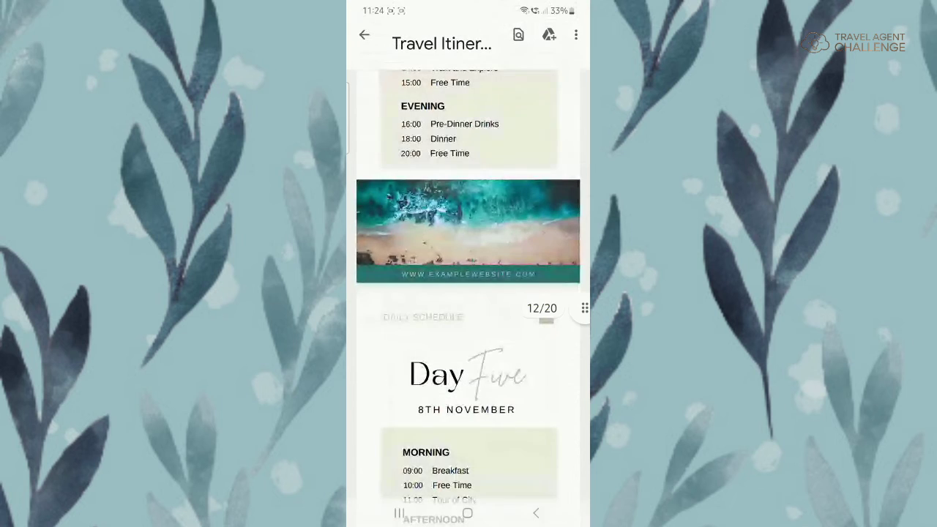
{"action": "left_click_drag", "start_coordinate": [564, 448], "coordinate": [558, 241]}
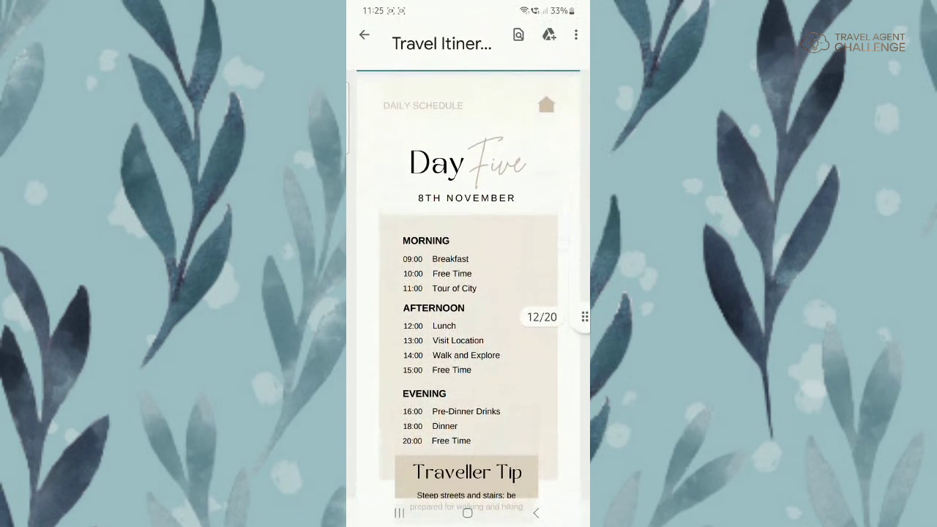